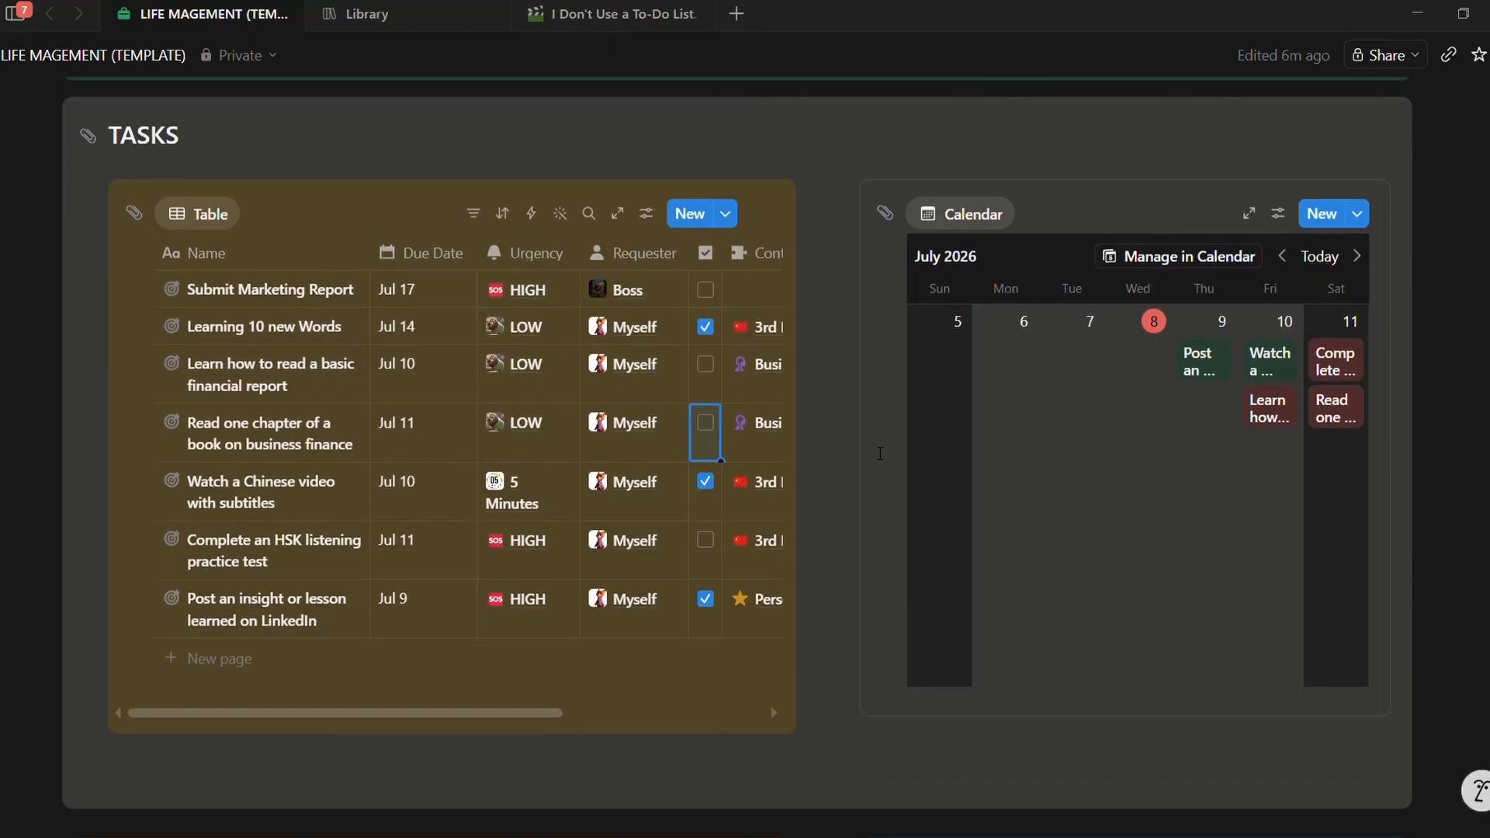
Step: Uncheck 'Read one chapter of a book on business finance' and open the Myself requester page
{"action": "left_click", "coordinate": [708, 435]}
{"action": "scroll", "coordinate": [835, 456], "scroll_direction": "up", "scroll_amount": 3}
{"action": "scroll", "coordinate": [836, 458], "scroll_direction": "up", "scroll_amount": 3}
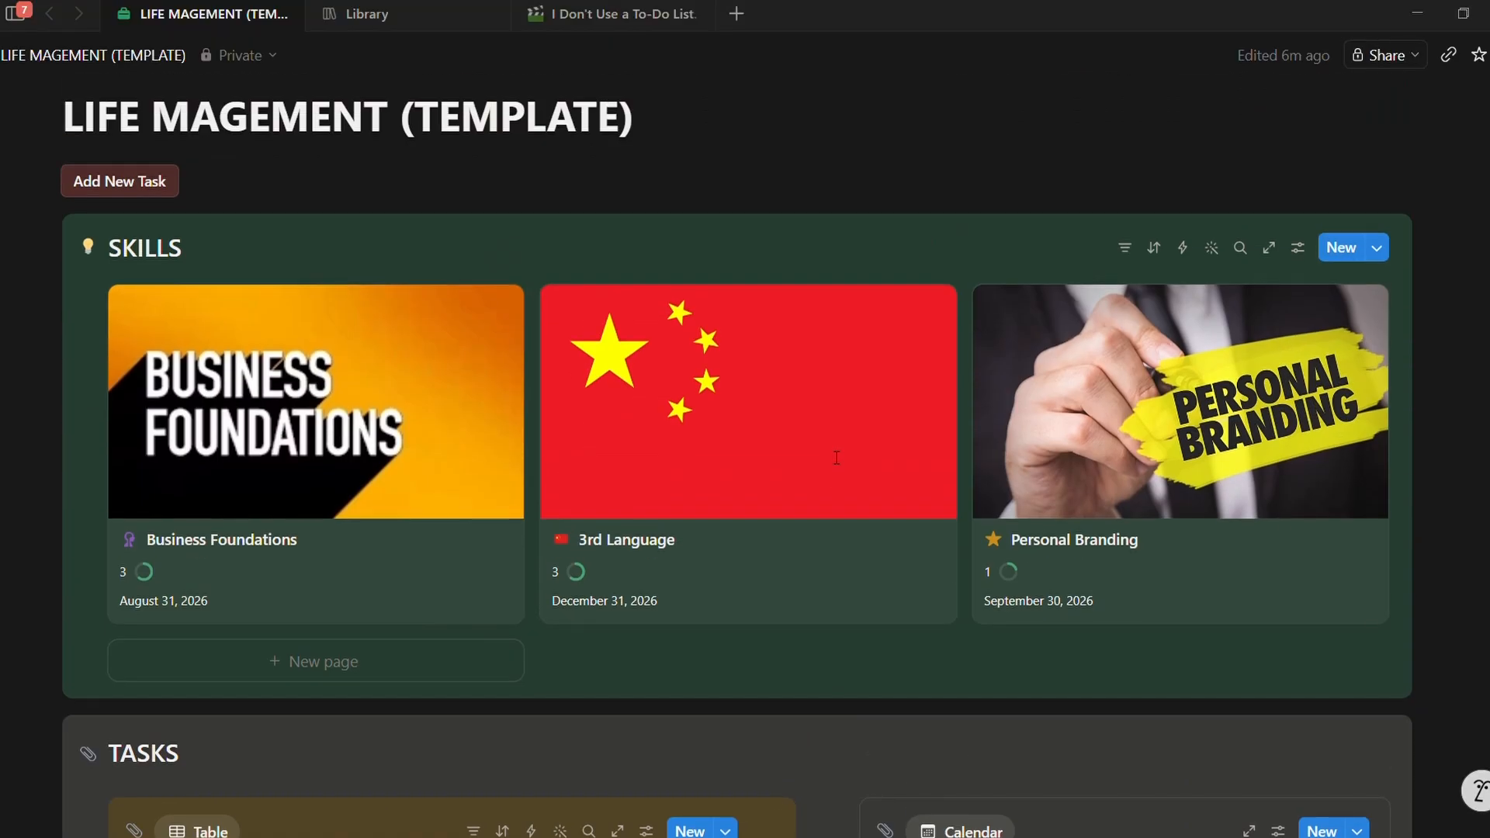
{"action": "scroll", "coordinate": [828, 456], "scroll_direction": "down", "scroll_amount": 1}
{"action": "scroll", "coordinate": [829, 457], "scroll_direction": "down", "scroll_amount": 10}
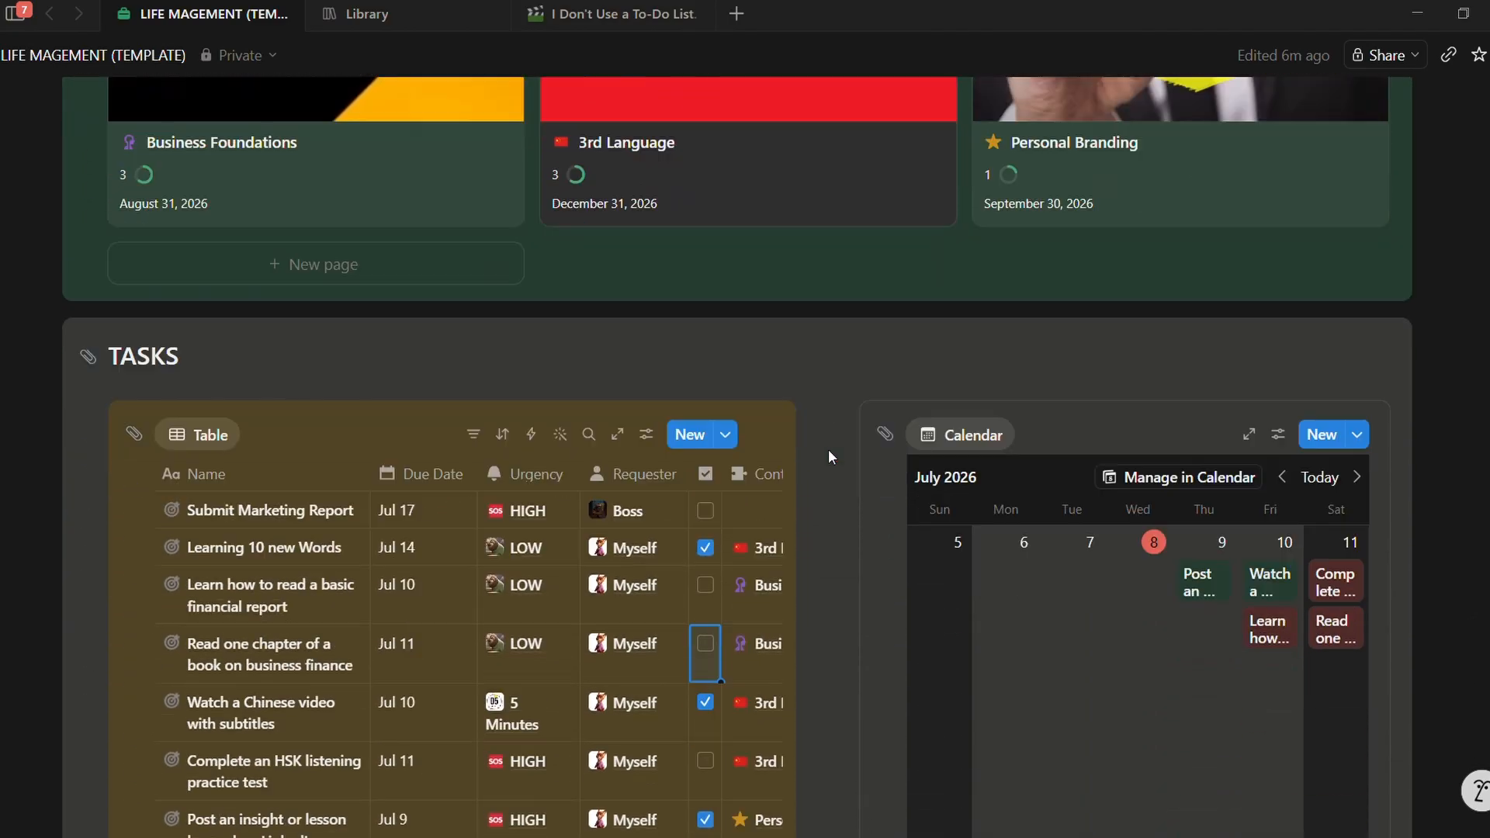
{"action": "scroll", "coordinate": [836, 456], "scroll_direction": "down", "scroll_amount": 2}
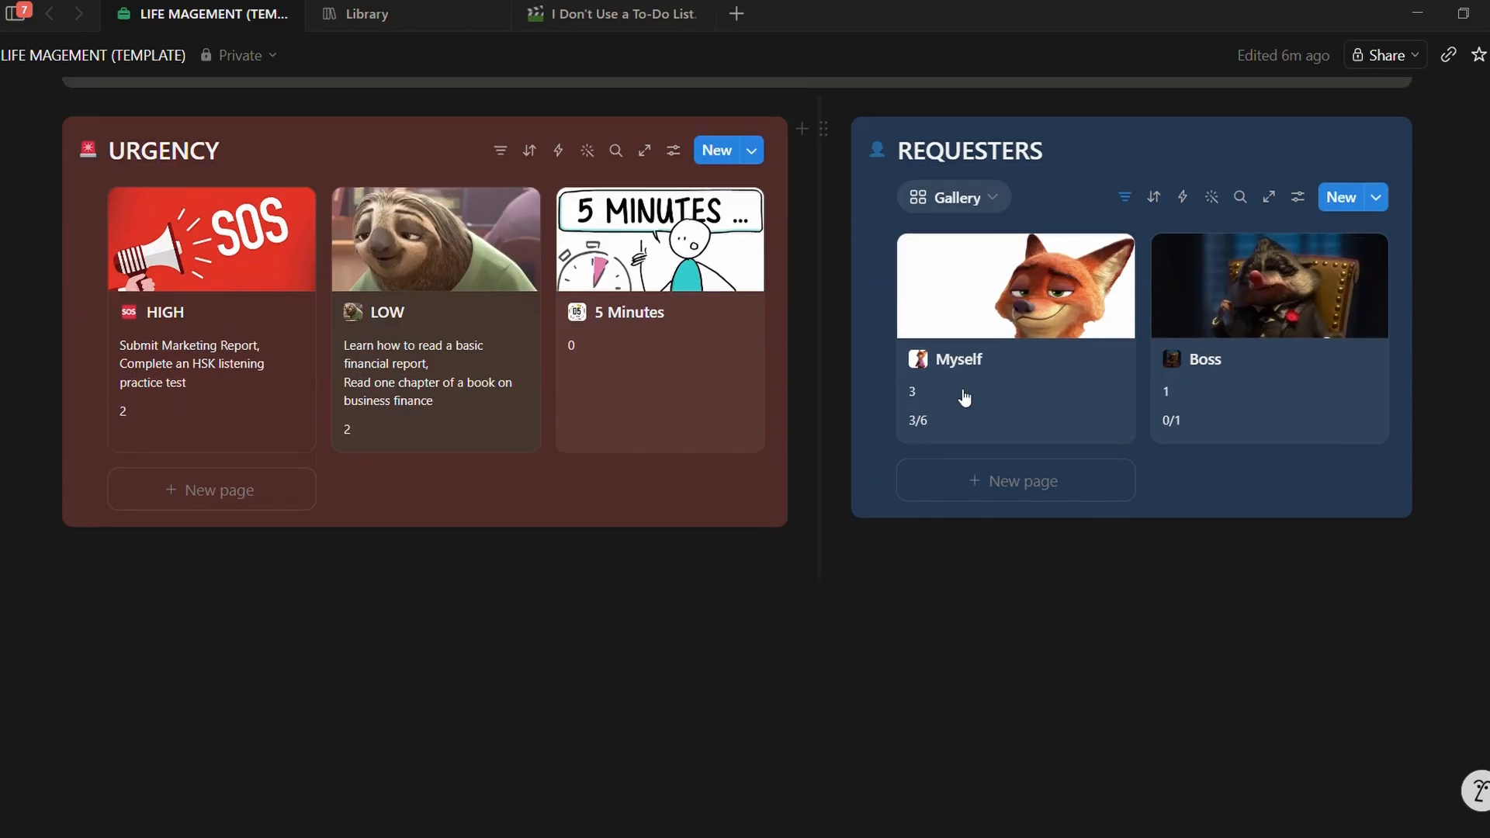
{"action": "left_click", "coordinate": [944, 412]}
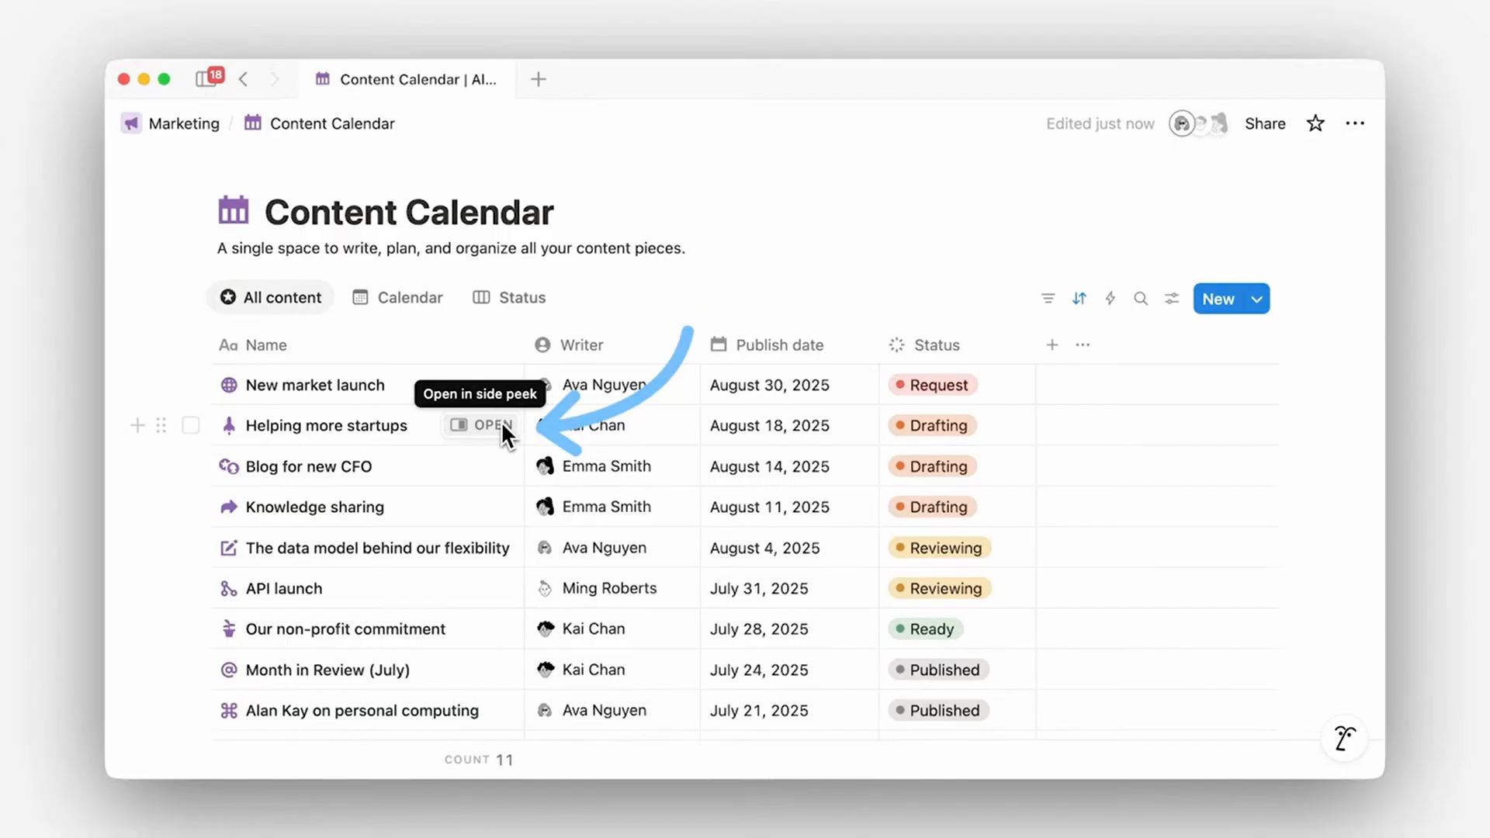
Step: Open the Helping more startups entry in side peek and scroll through its page
{"action": "left_click", "coordinate": [500, 425]}
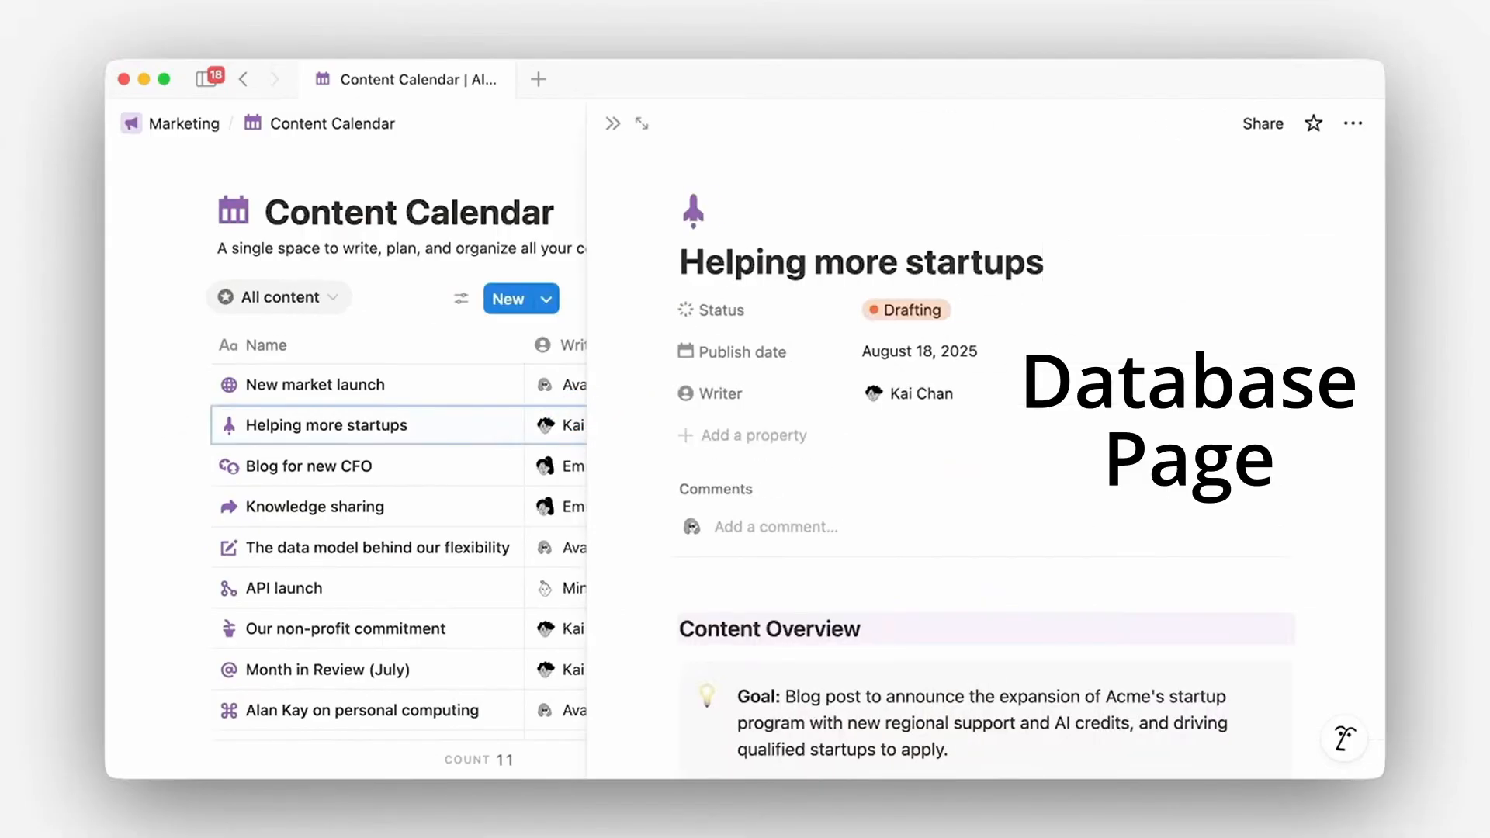
{"action": "scroll", "coordinate": [985, 465], "scroll_direction": "down", "scroll_amount": 5}
{"action": "scroll", "coordinate": [986, 466], "scroll_direction": "down", "scroll_amount": 3}
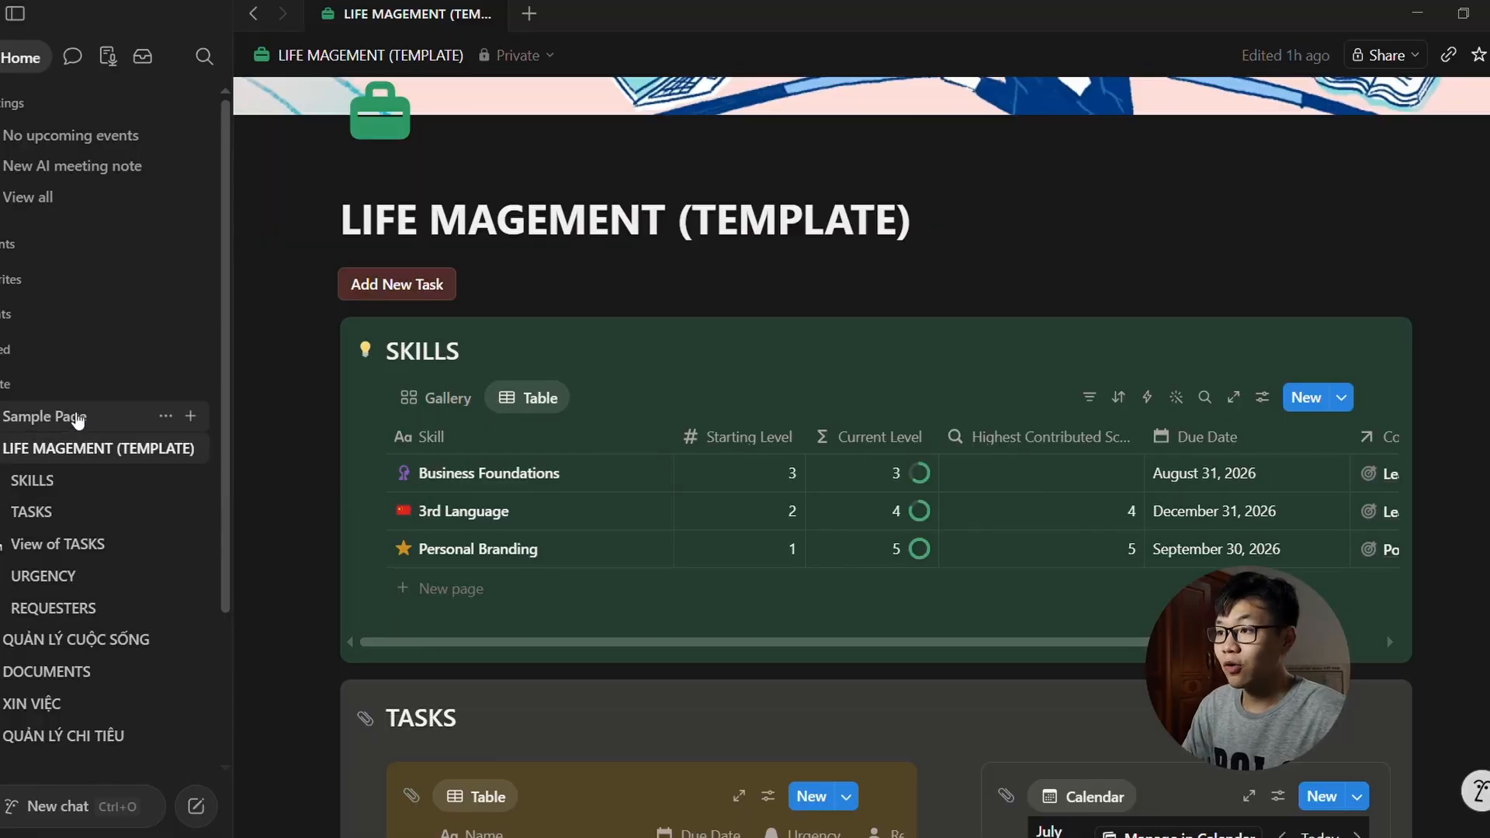
Step: Open Sample Page, append ', my thoughts' to its first line, and add an empty block below
{"action": "left_click", "coordinate": [78, 419]}
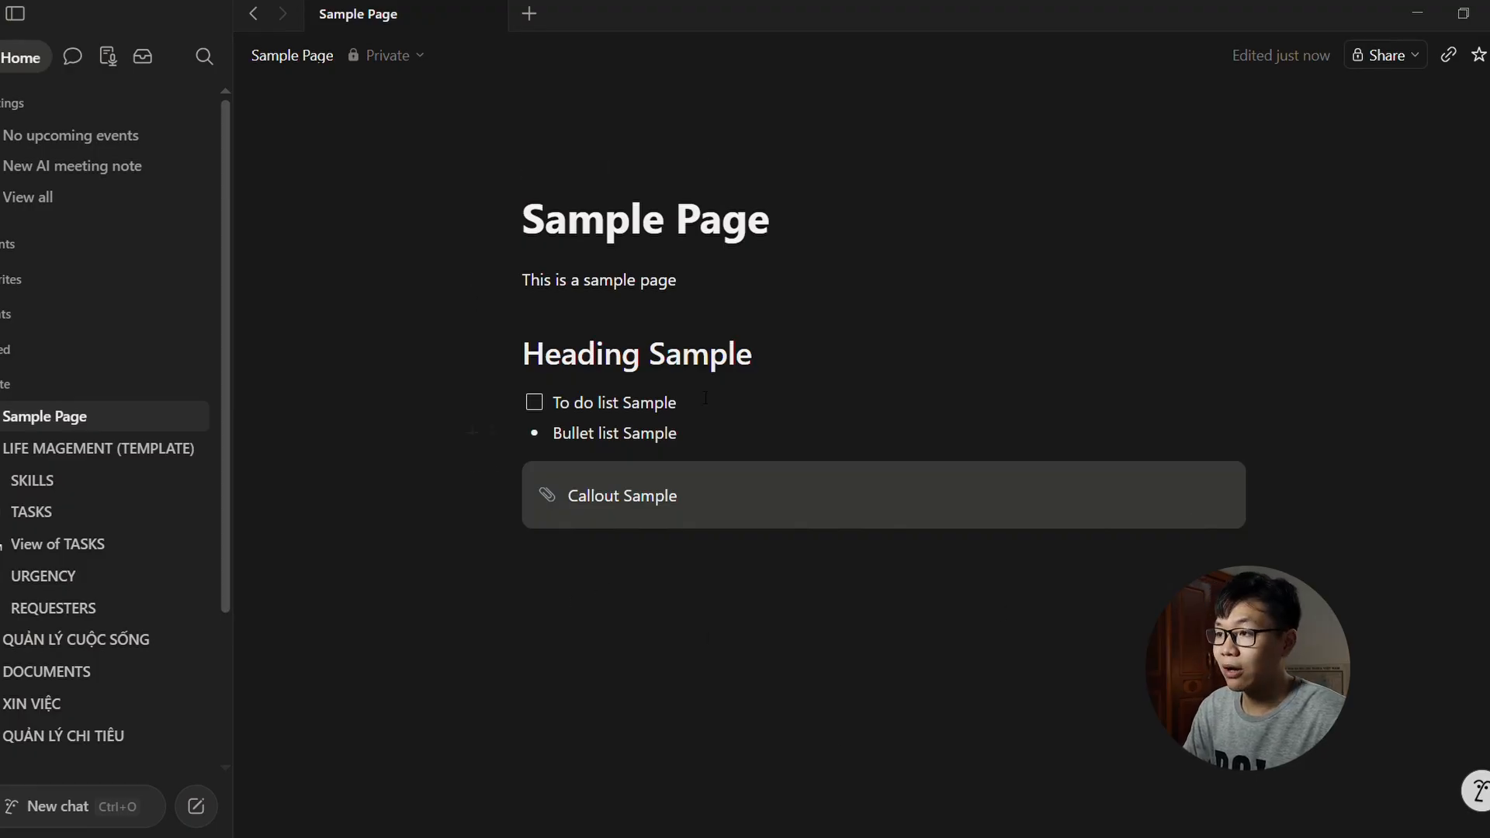
{"action": "left_click", "coordinate": [752, 284]}
{"action": "type", "text": ", my"}
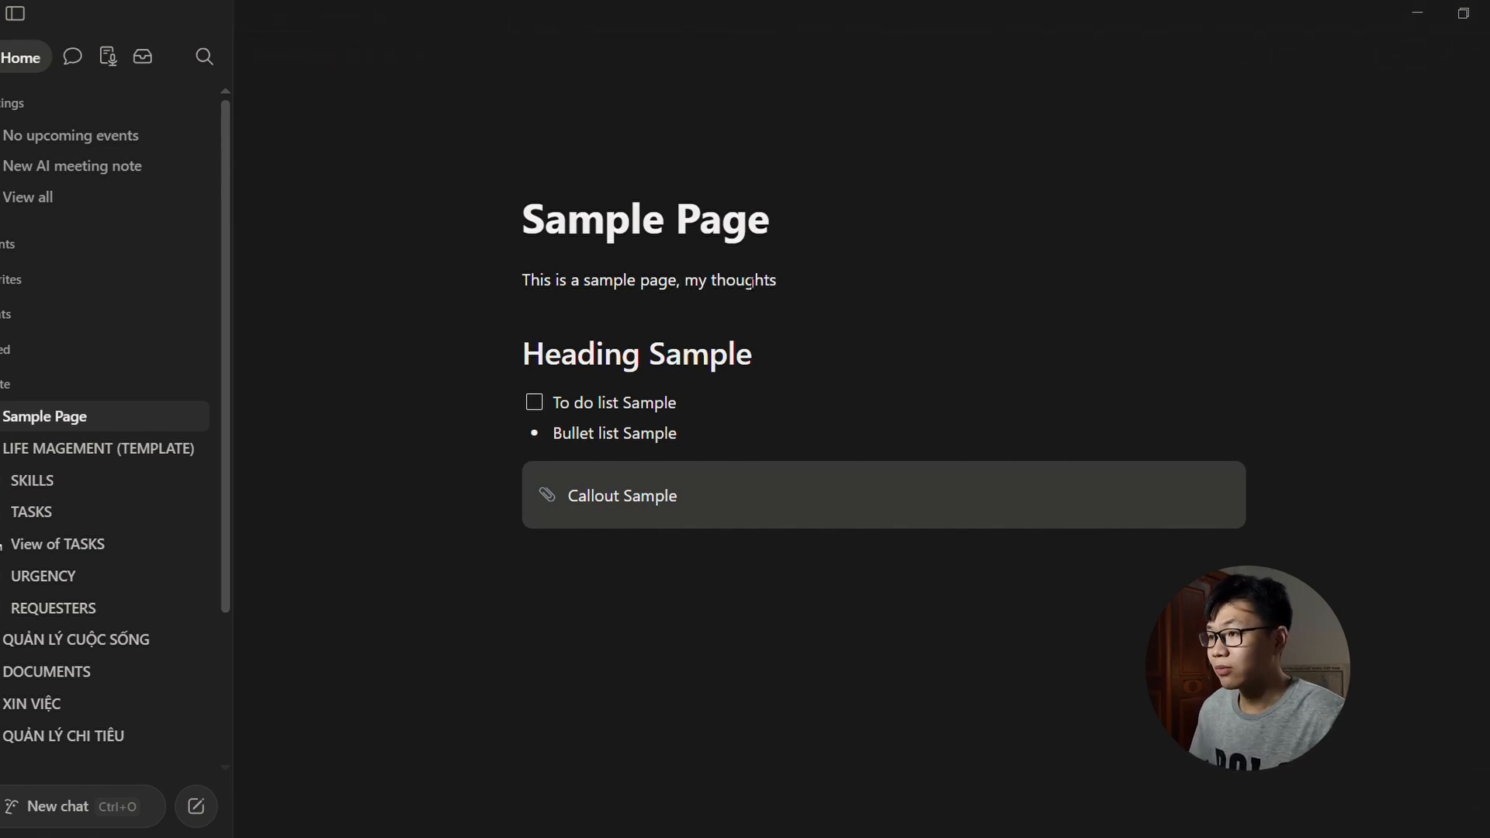
{"action": "type", "text": " thoughts"}
{"action": "key", "text": "Return"}
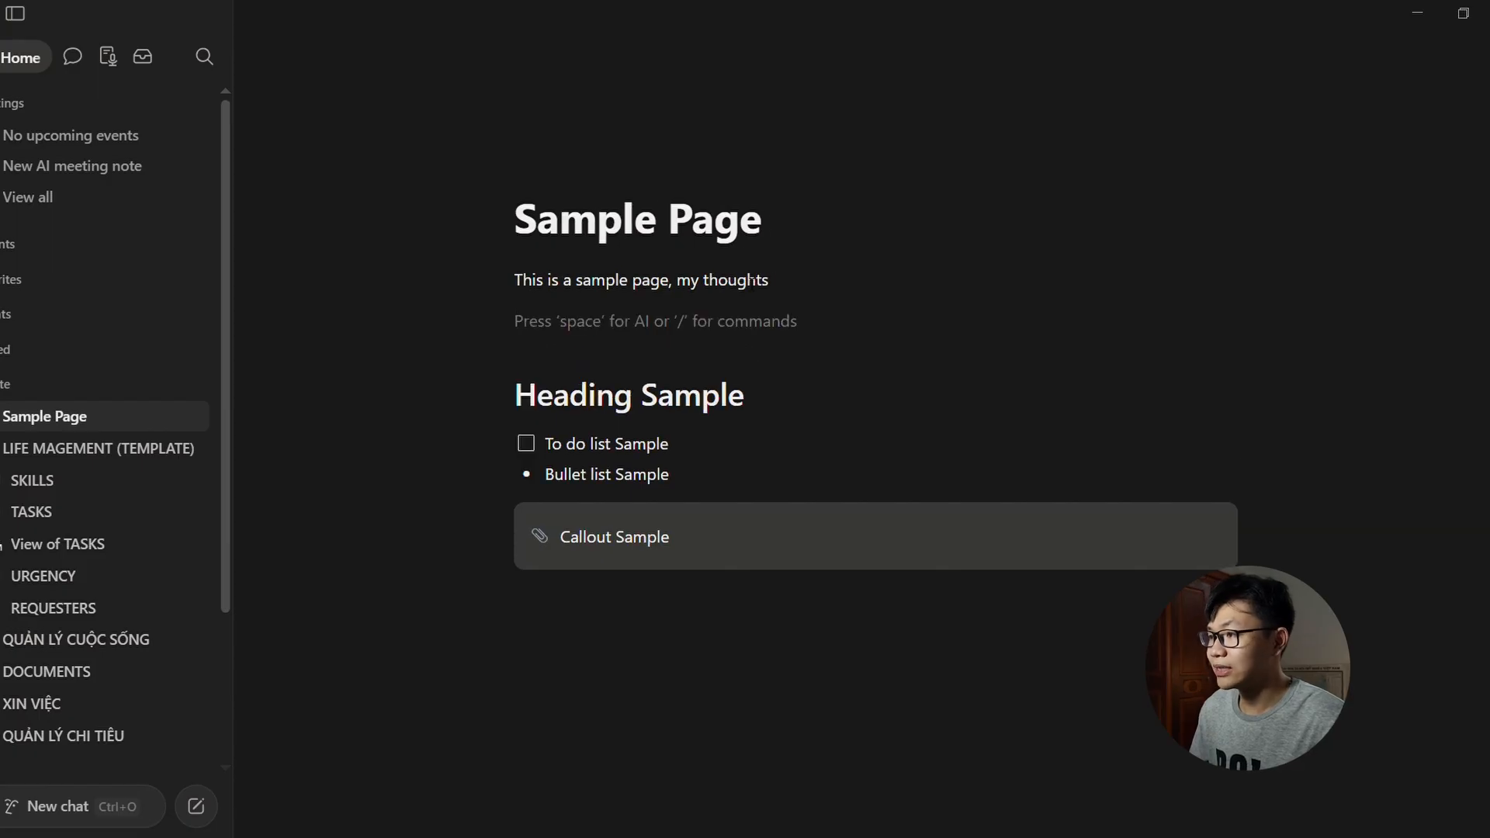
{"action": "left_click", "coordinate": [748, 281]}
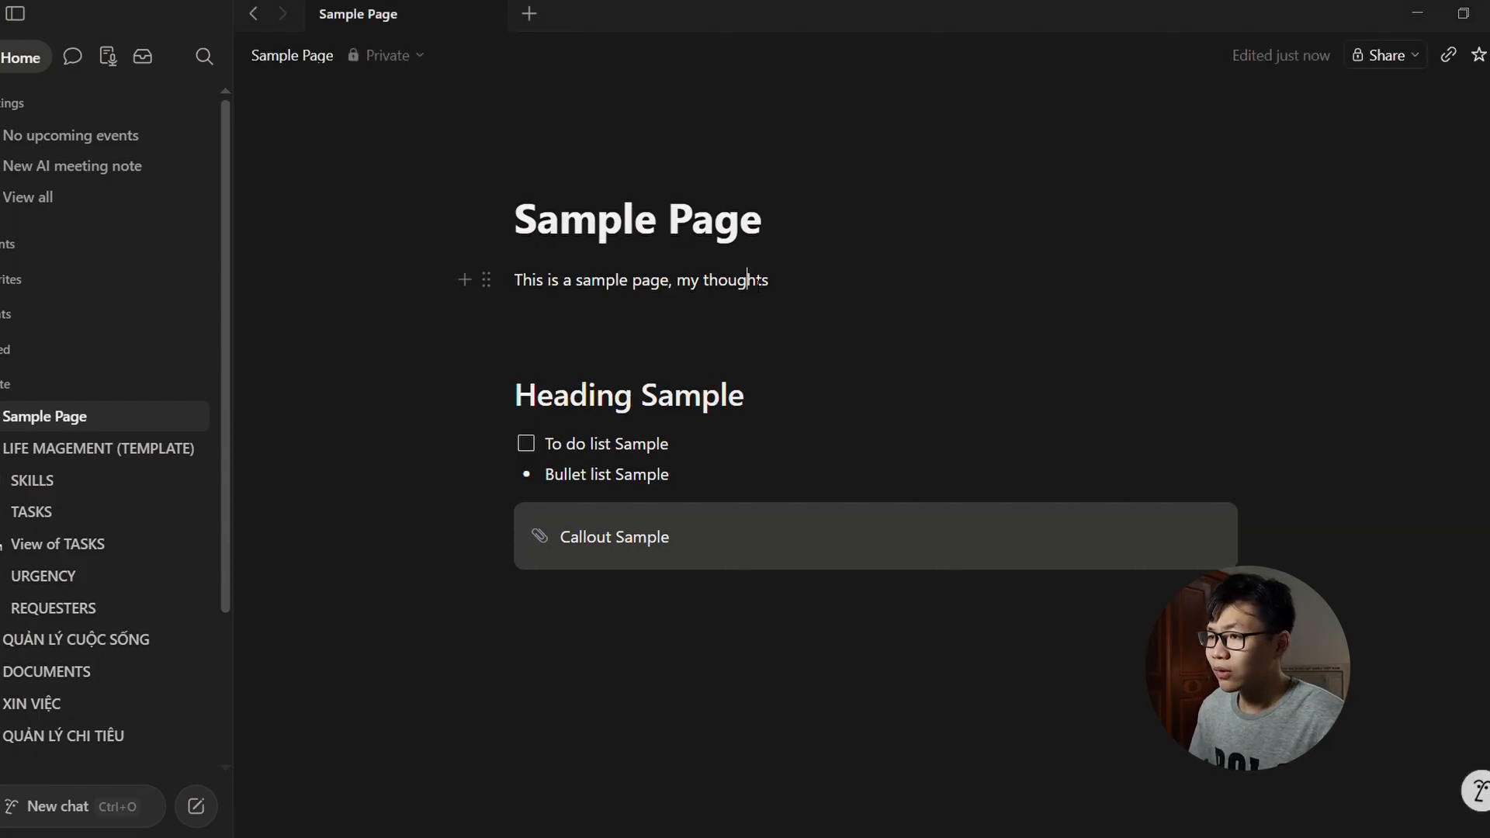
{"action": "left_click_drag", "start_coordinate": [791, 743], "coordinate": [664, 264]}
Step: Insert an inline database in the empty block and give it a Date property
{"action": "left_click", "coordinate": [715, 606]}
{"action": "type", "text": "/"}
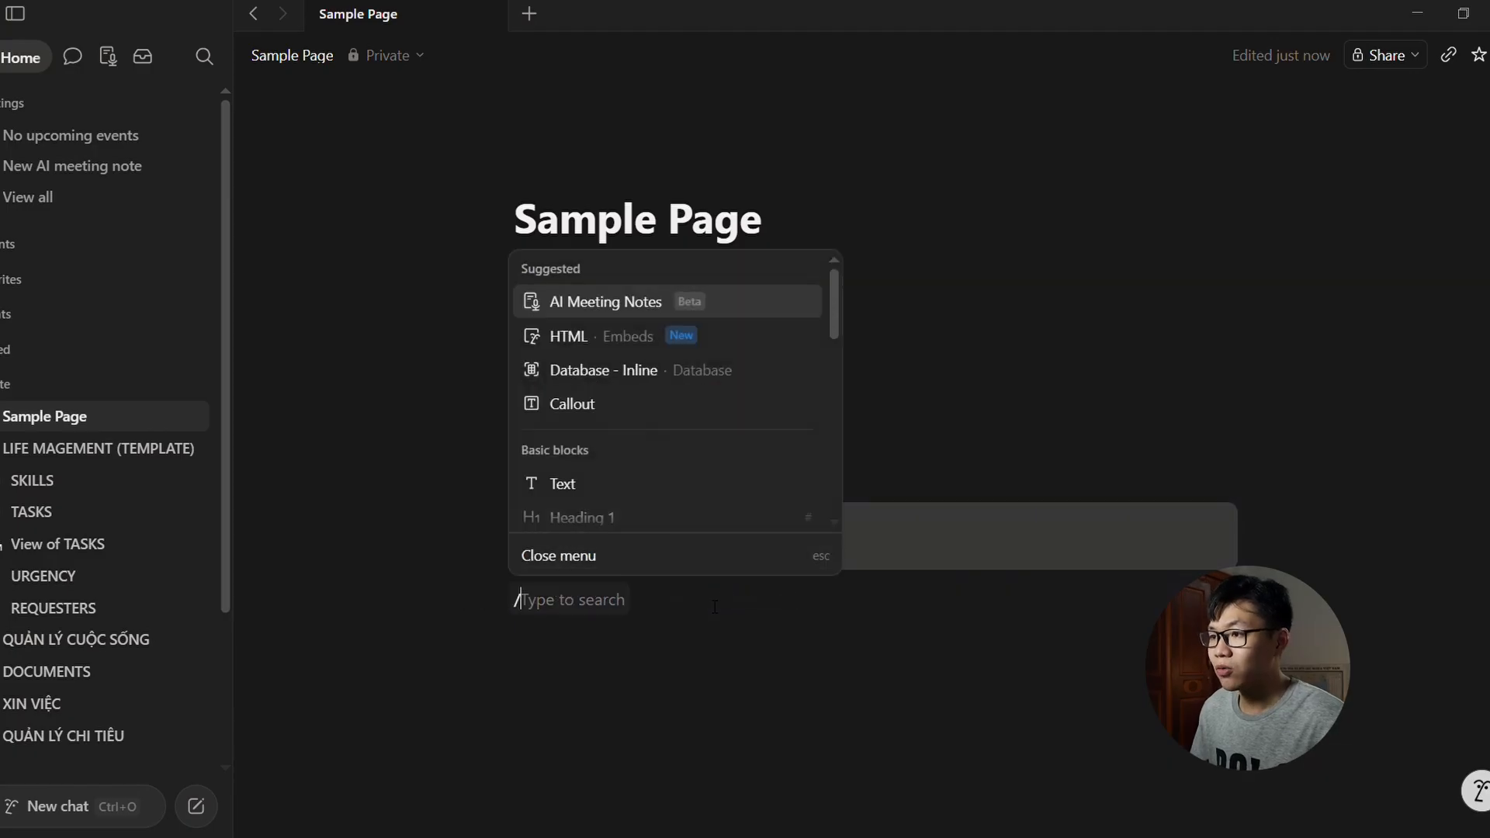
{"action": "scroll", "coordinate": [695, 491], "scroll_direction": "down", "scroll_amount": 3}
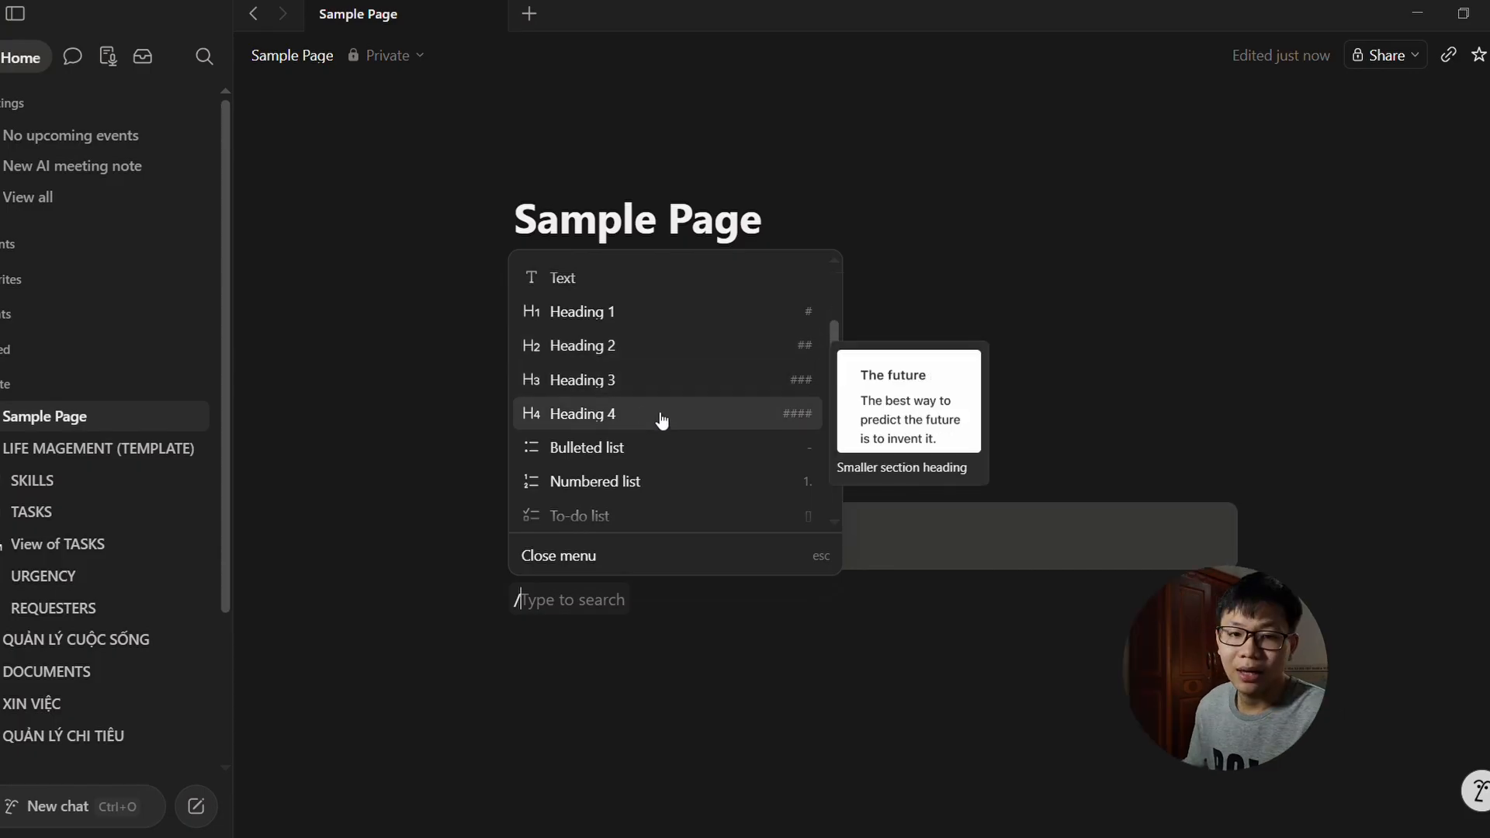
{"action": "scroll", "coordinate": [662, 427], "scroll_direction": "down", "scroll_amount": 1}
{"action": "type", "text": "d"}
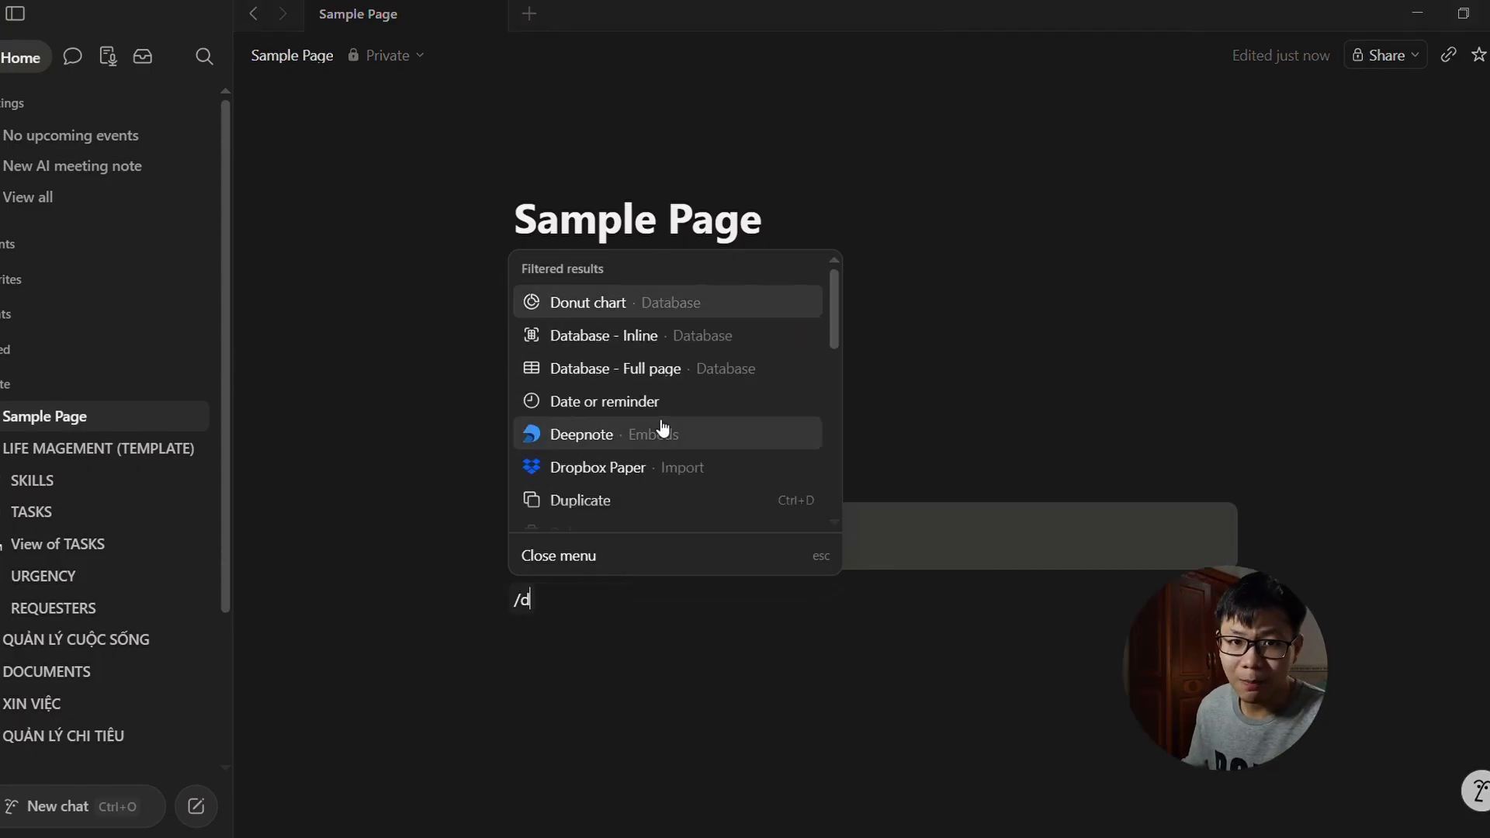
{"action": "type", "text": "at"}
{"action": "key", "text": "Return"}
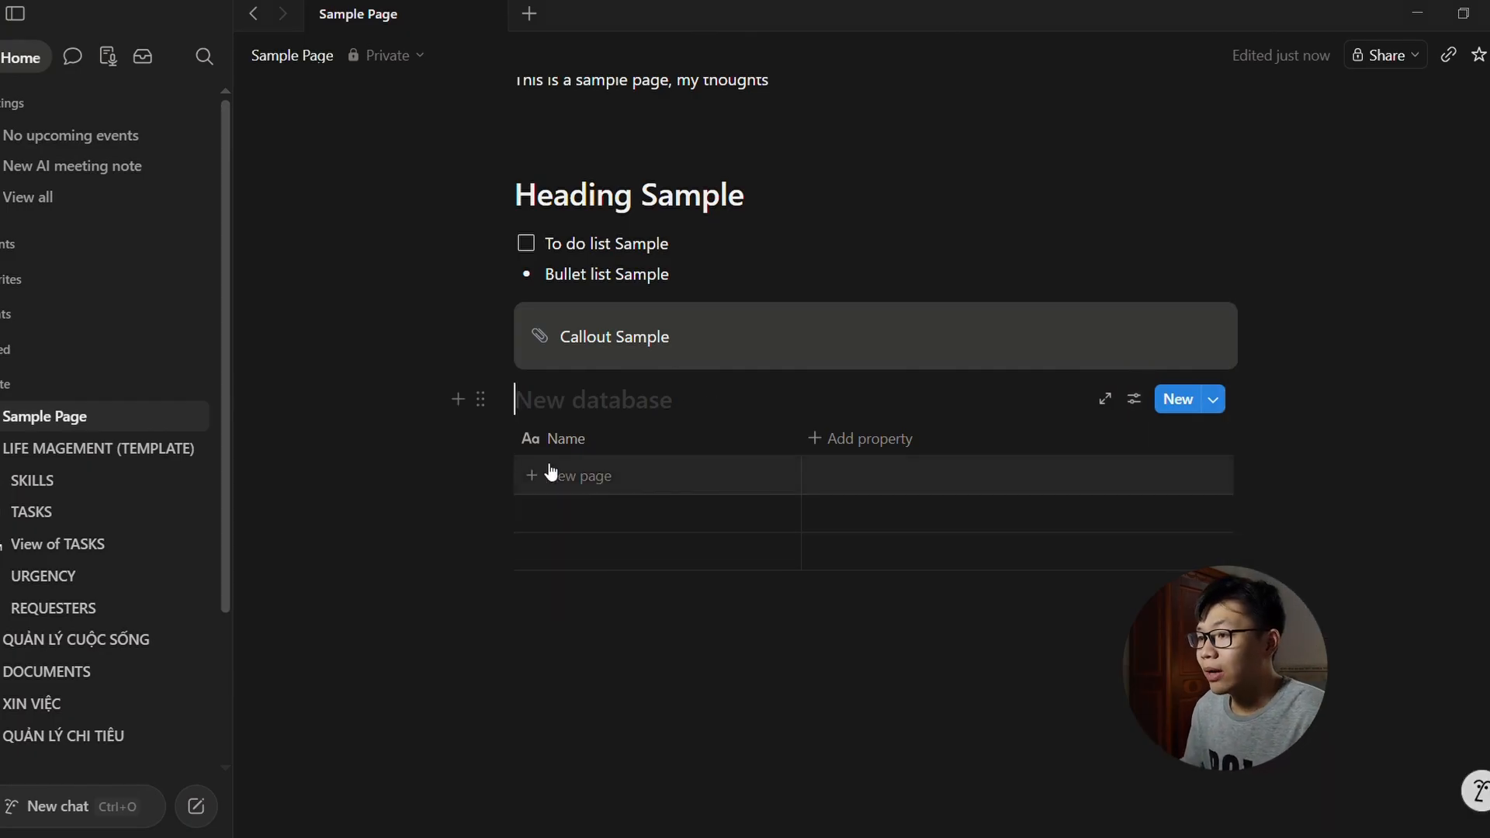
{"action": "left_click", "coordinate": [910, 436]}
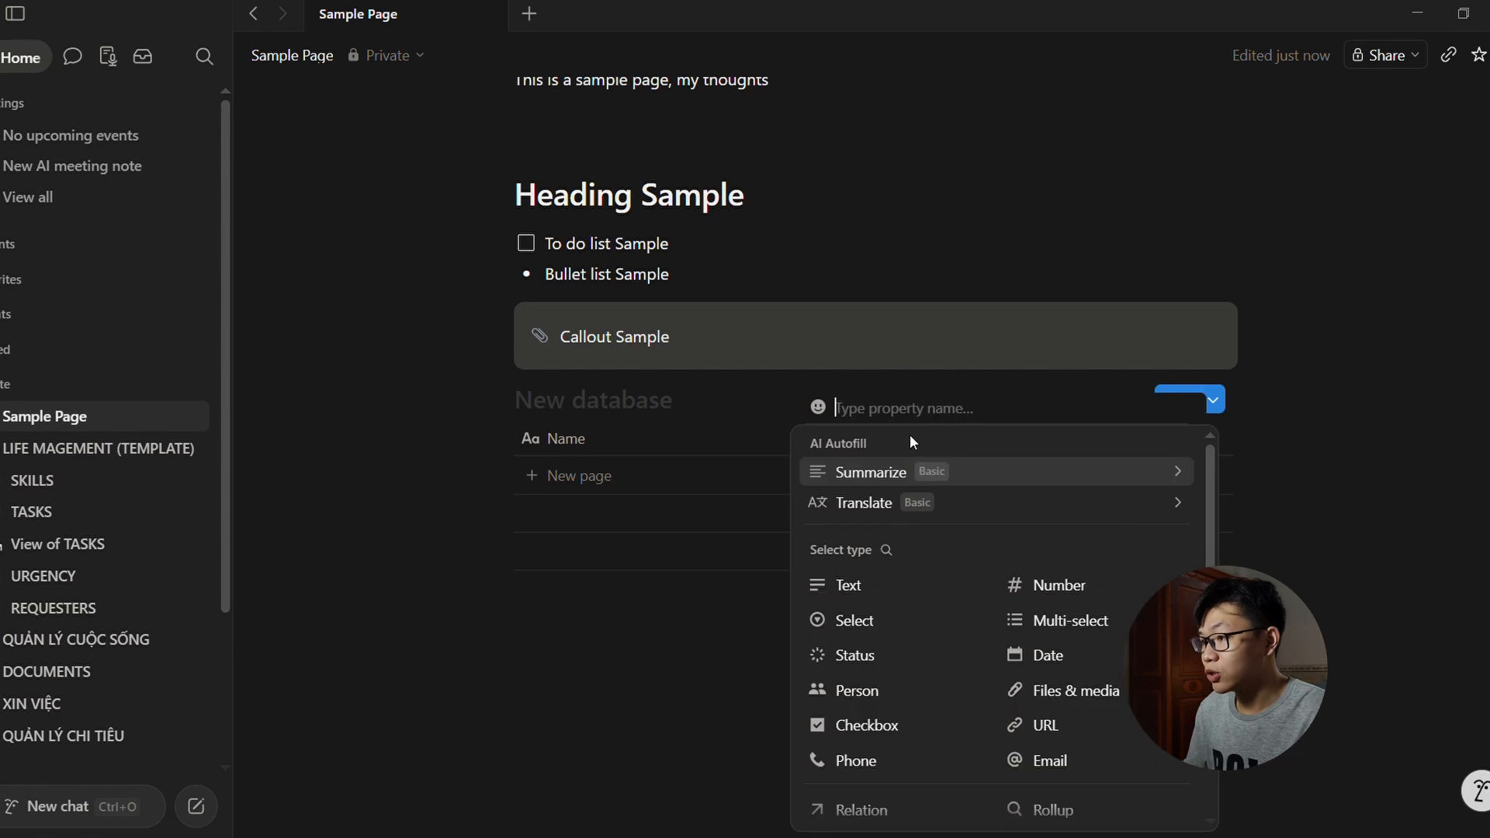
{"action": "left_click", "coordinate": [1057, 660]}
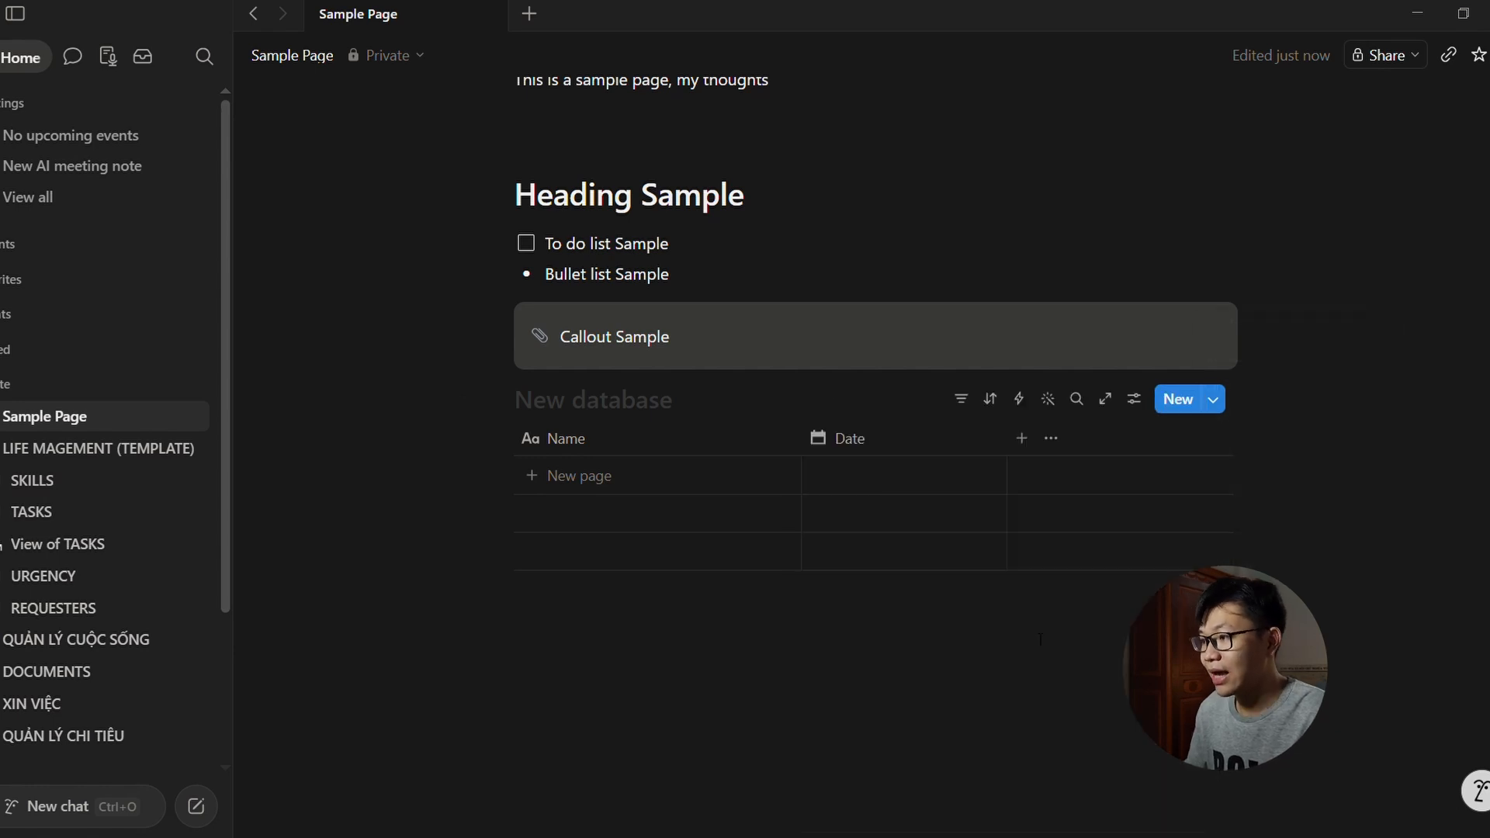
Step: Add a row named 'new', open its page, and type 'asfsdfas' on it
{"action": "left_click", "coordinate": [581, 480]}
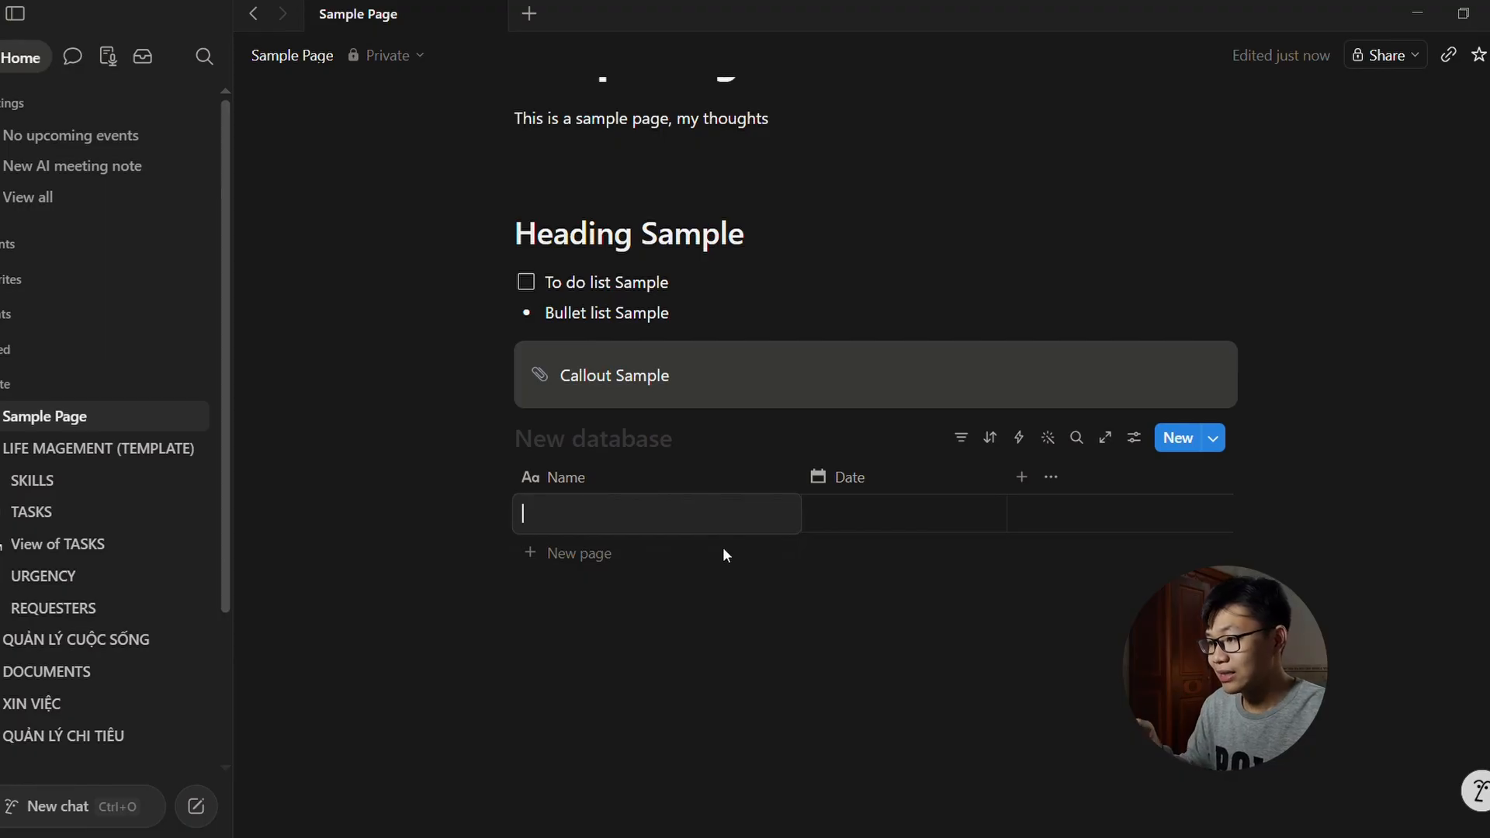
{"action": "type", "text": "new"}
{"action": "key", "text": "Escape"}
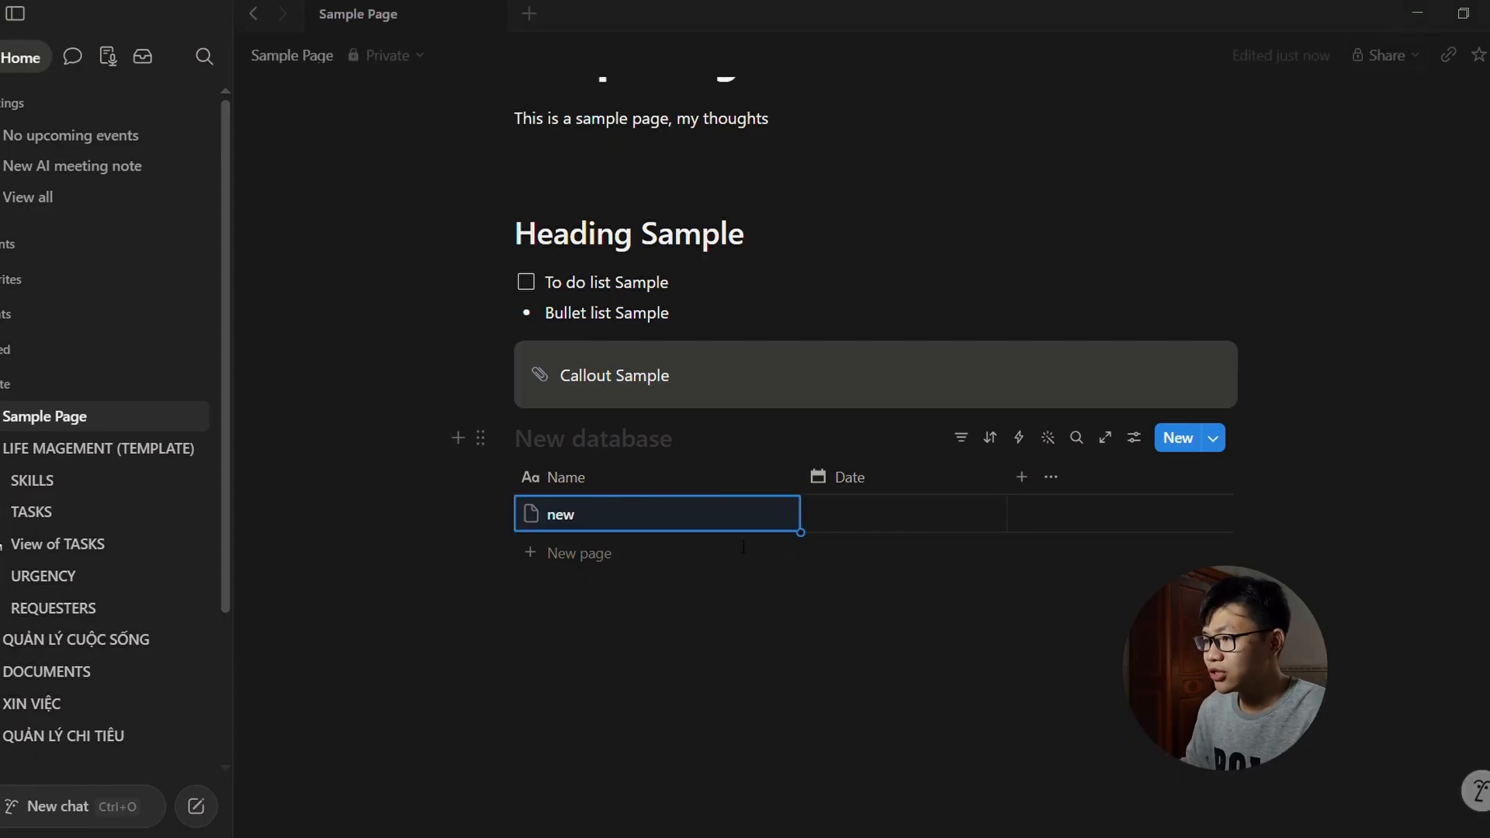
{"action": "left_click", "coordinate": [767, 514]}
{"action": "key", "text": "Return"}
{"action": "type", "text": "asfsdfas"}
{"action": "key", "text": "Return"}
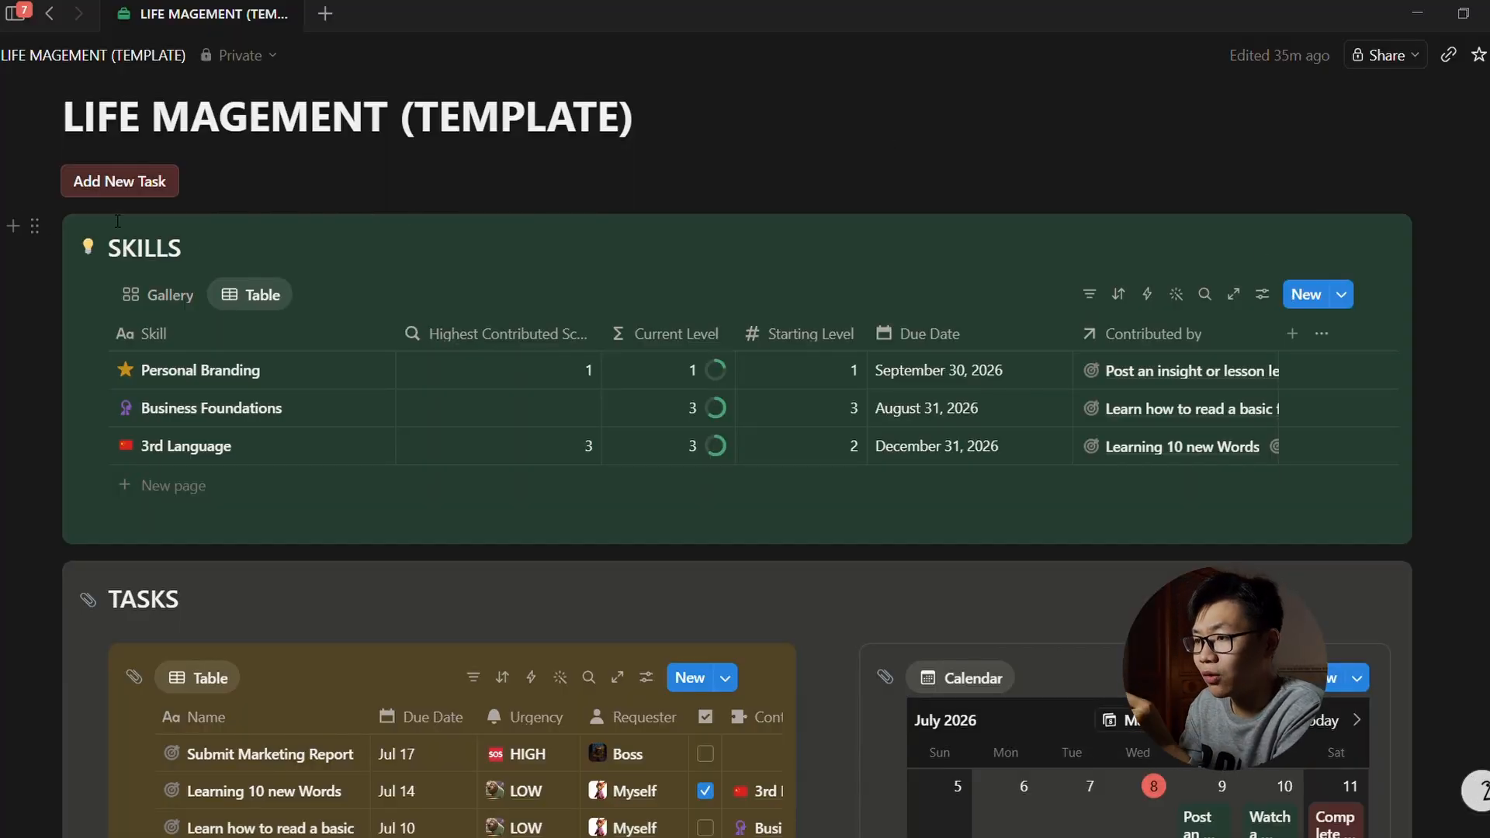
Step: Switch the Skills view to gallery cards
{"action": "left_click", "coordinate": [171, 296]}
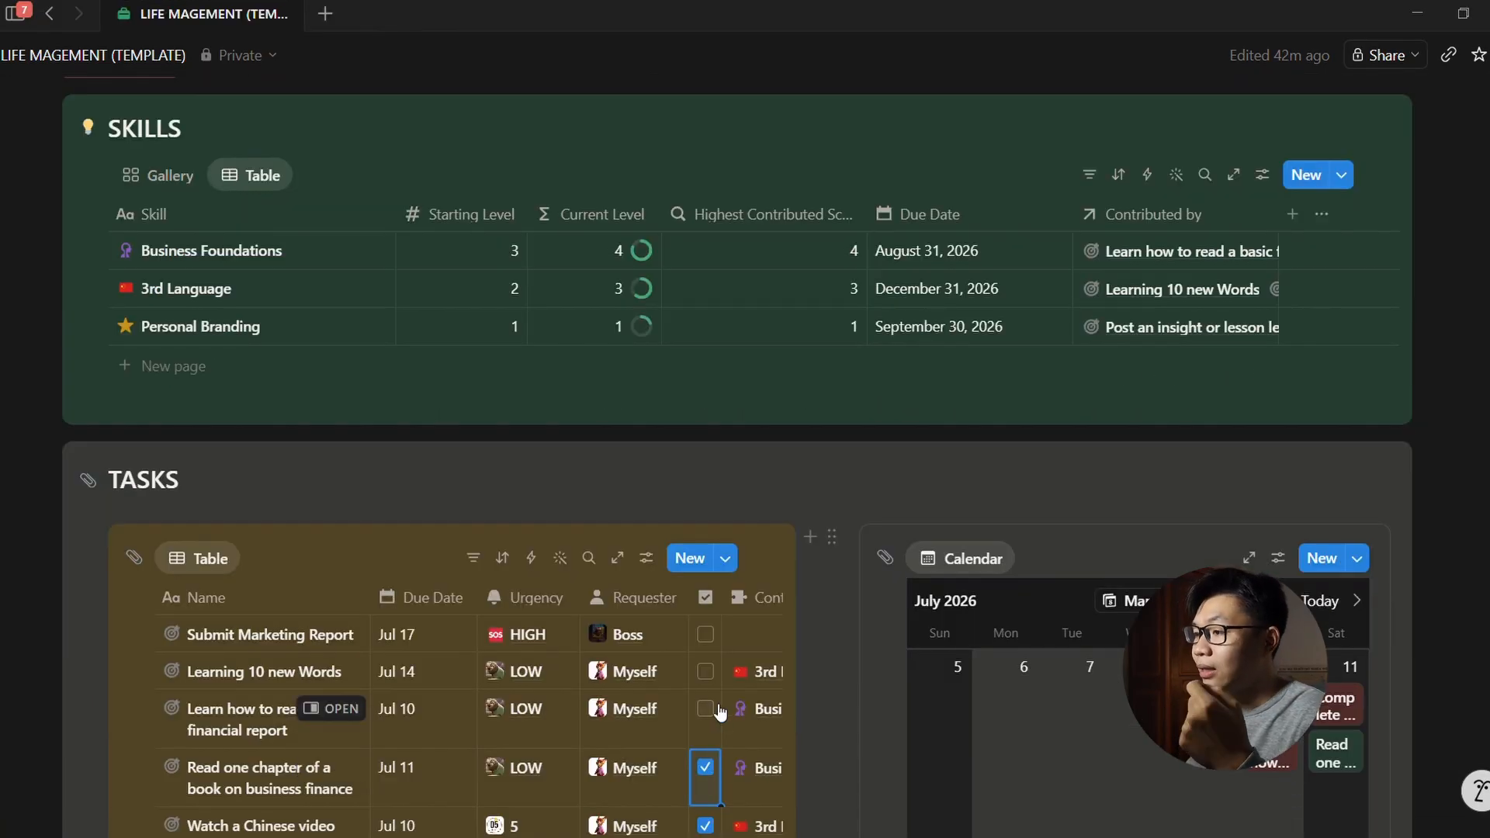
Step: Mark 'Learning 10 new Words' done and leave the financial report task unchecked
{"action": "left_click", "coordinate": [706, 708]}
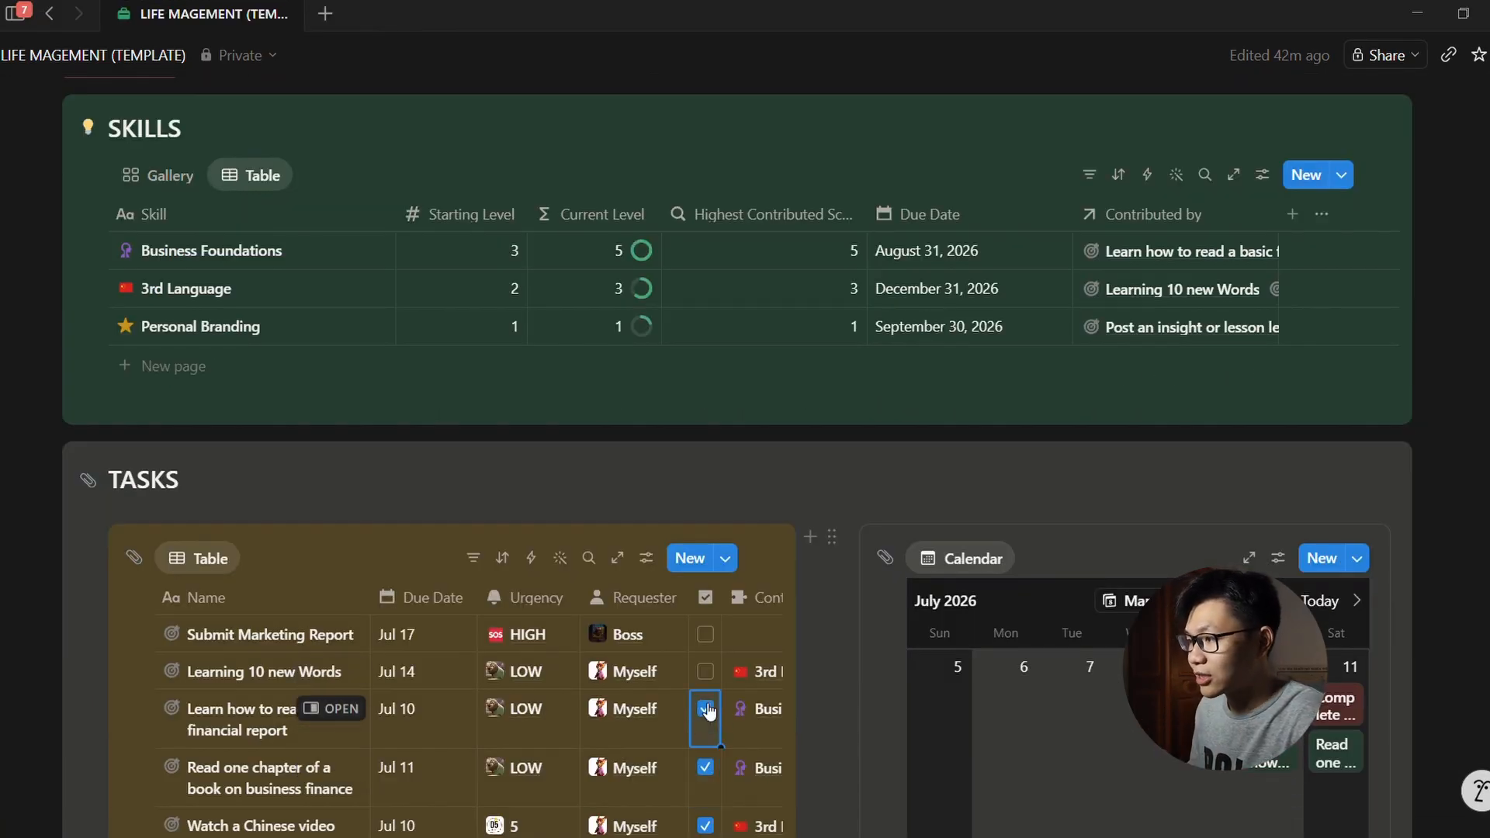
{"action": "left_click", "coordinate": [706, 672]}
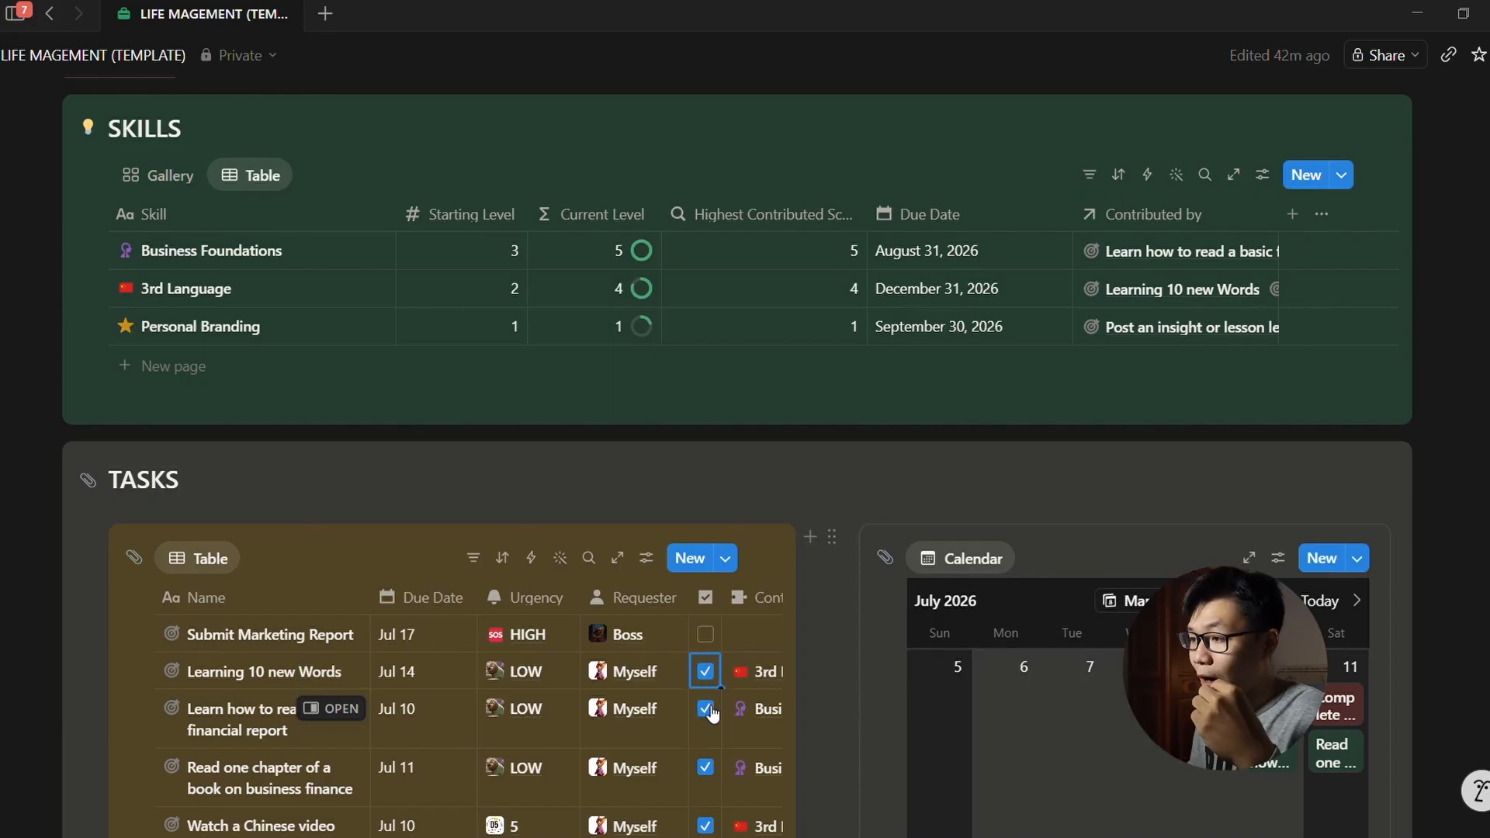
{"action": "left_click", "coordinate": [705, 709]}
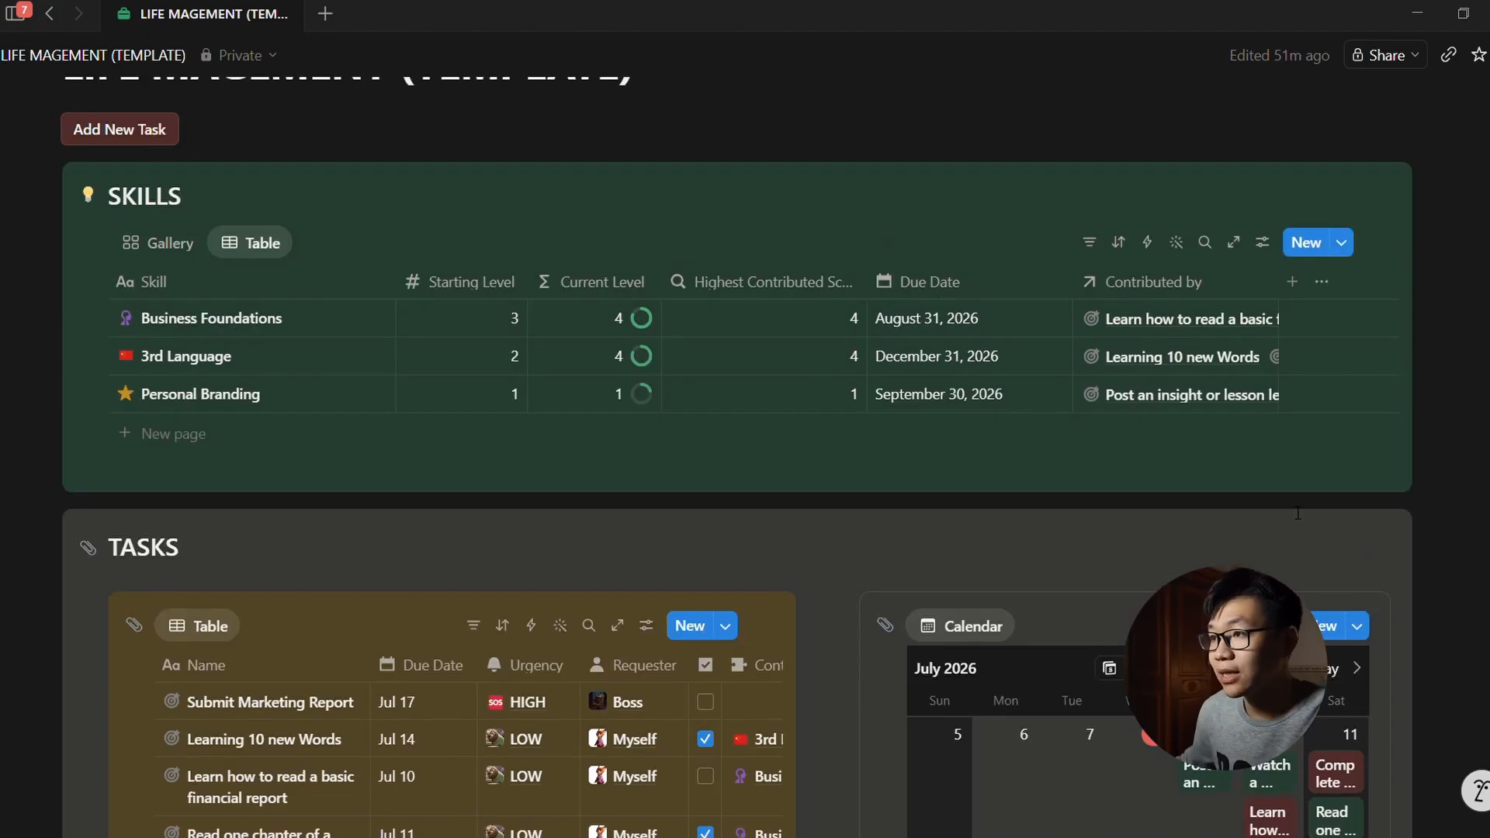
{"action": "scroll", "coordinate": [1298, 514], "scroll_direction": "down", "scroll_amount": 5}
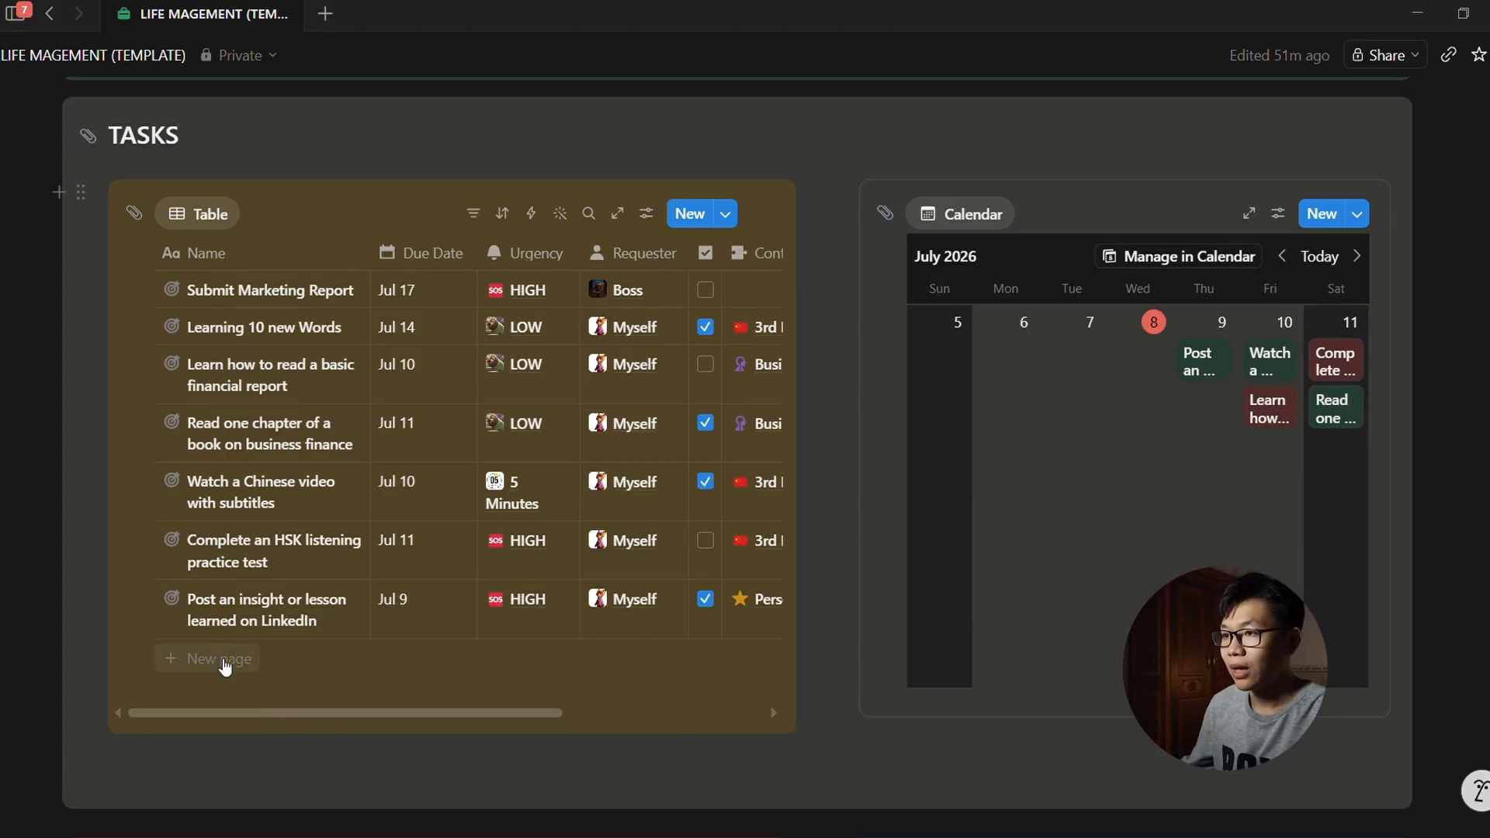
Step: Add a row named 'New task' to the Tasks table
{"action": "left_click", "coordinate": [217, 667]}
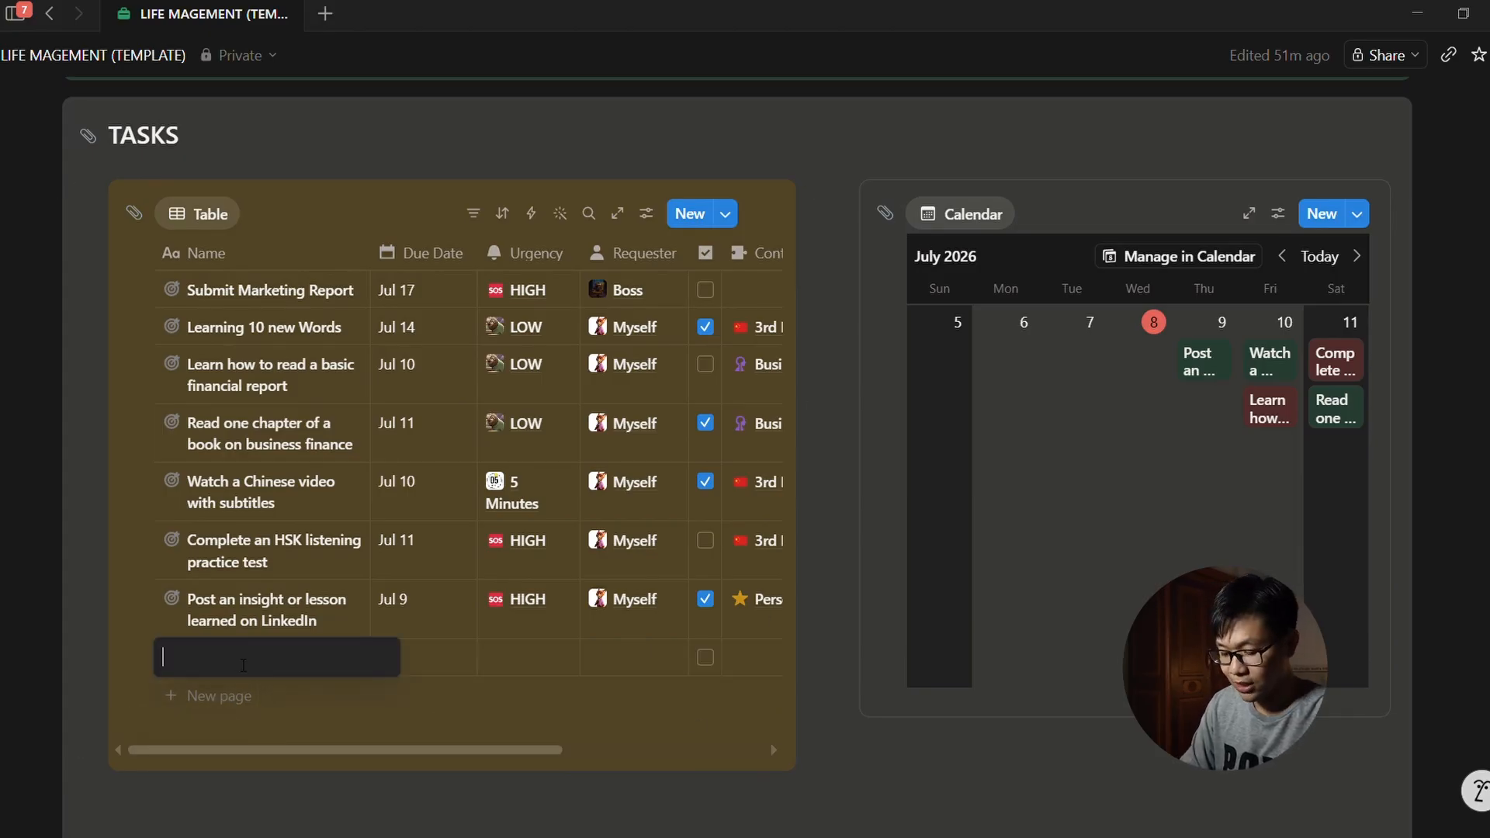
{"action": "type", "text": "New tas"}
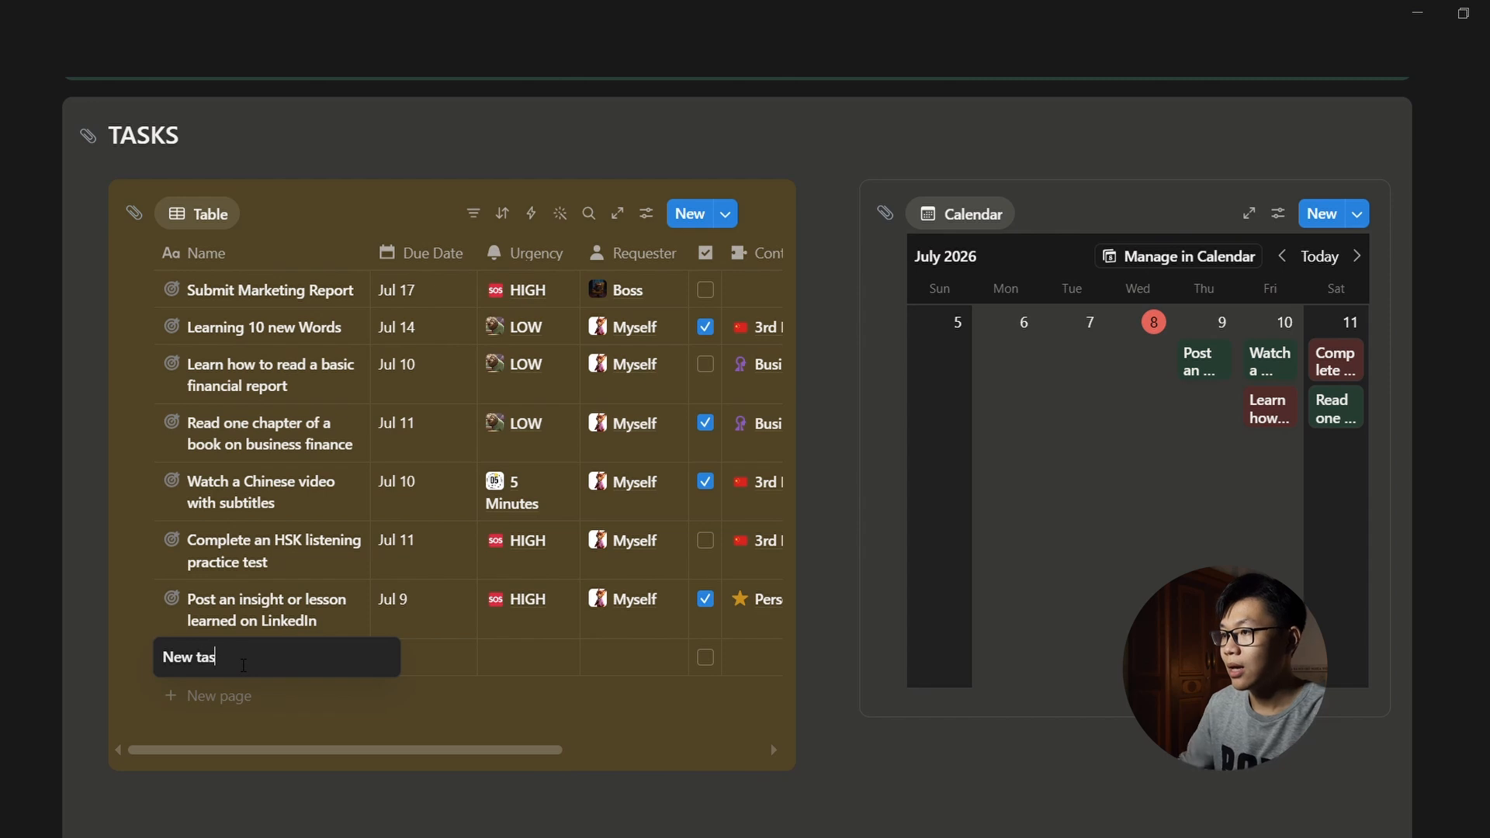
{"action": "type", "text": "k"}
{"action": "key", "text": "Return"}
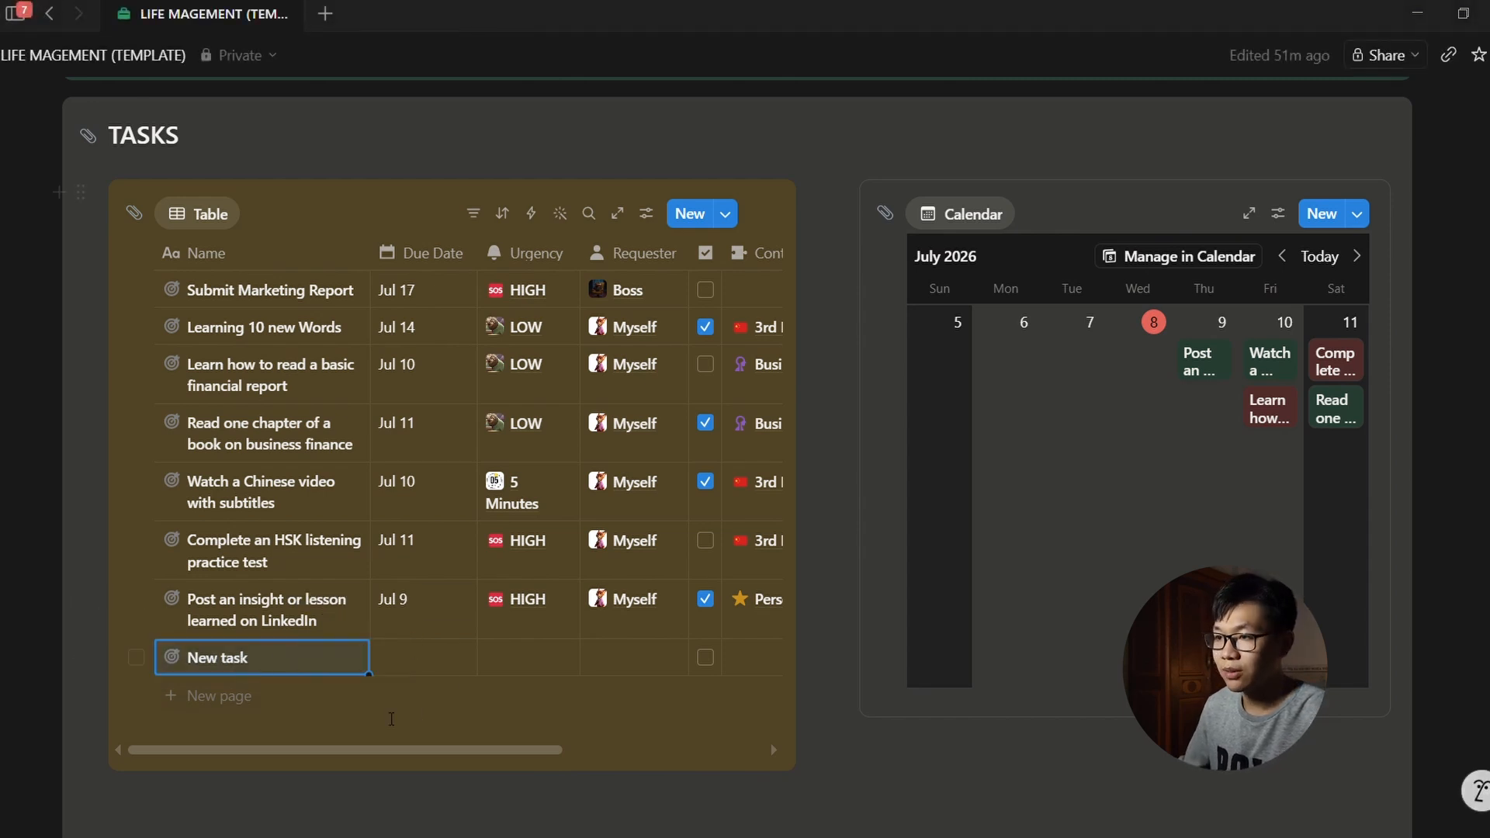
{"action": "left_click_drag", "start_coordinate": [466, 750], "coordinate": [414, 763]}
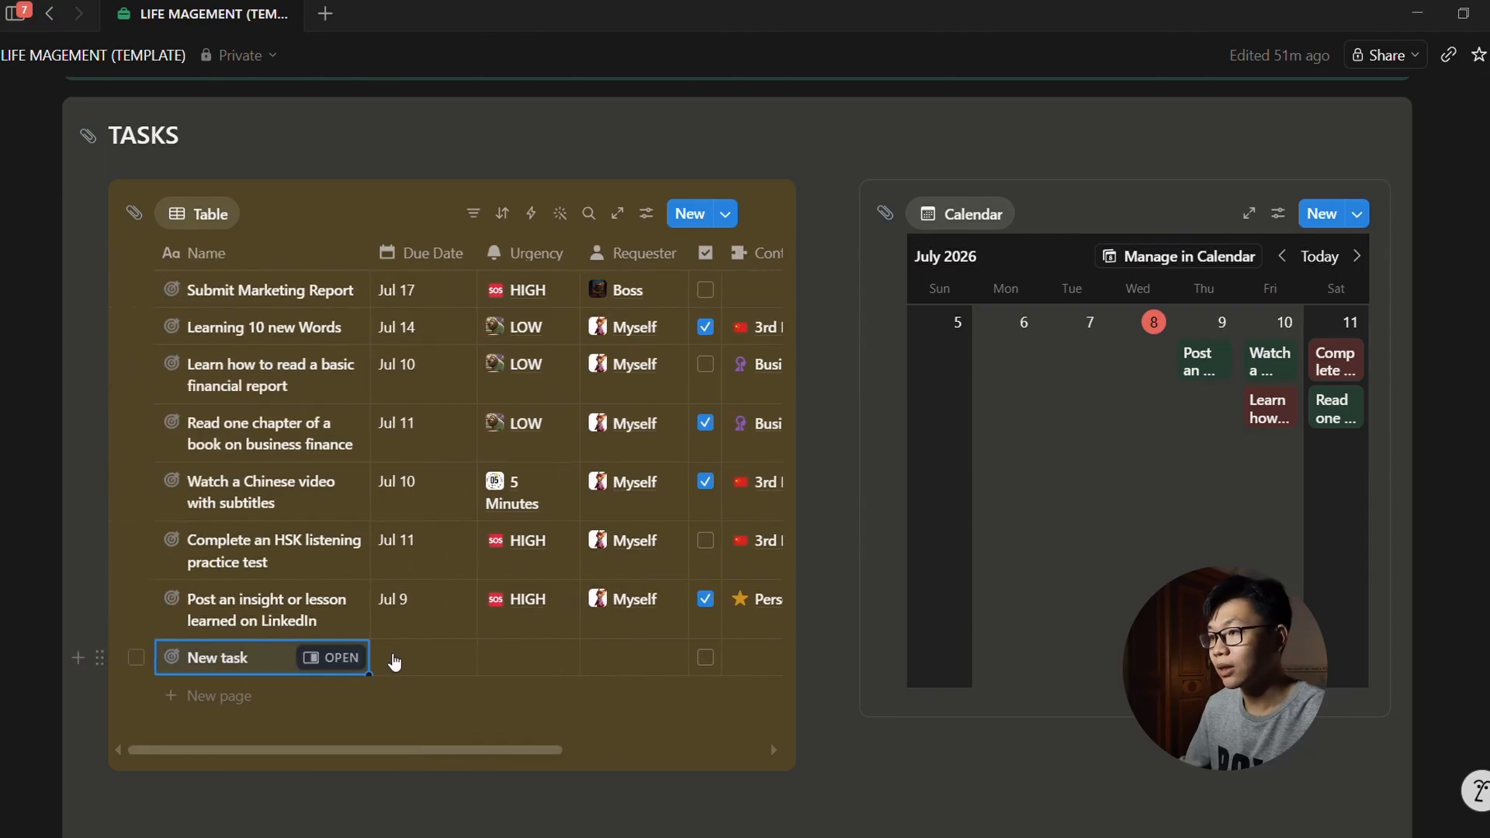
Step: Give New task a due date of Jul 16 and HIGH urgency
{"action": "left_click", "coordinate": [395, 661]}
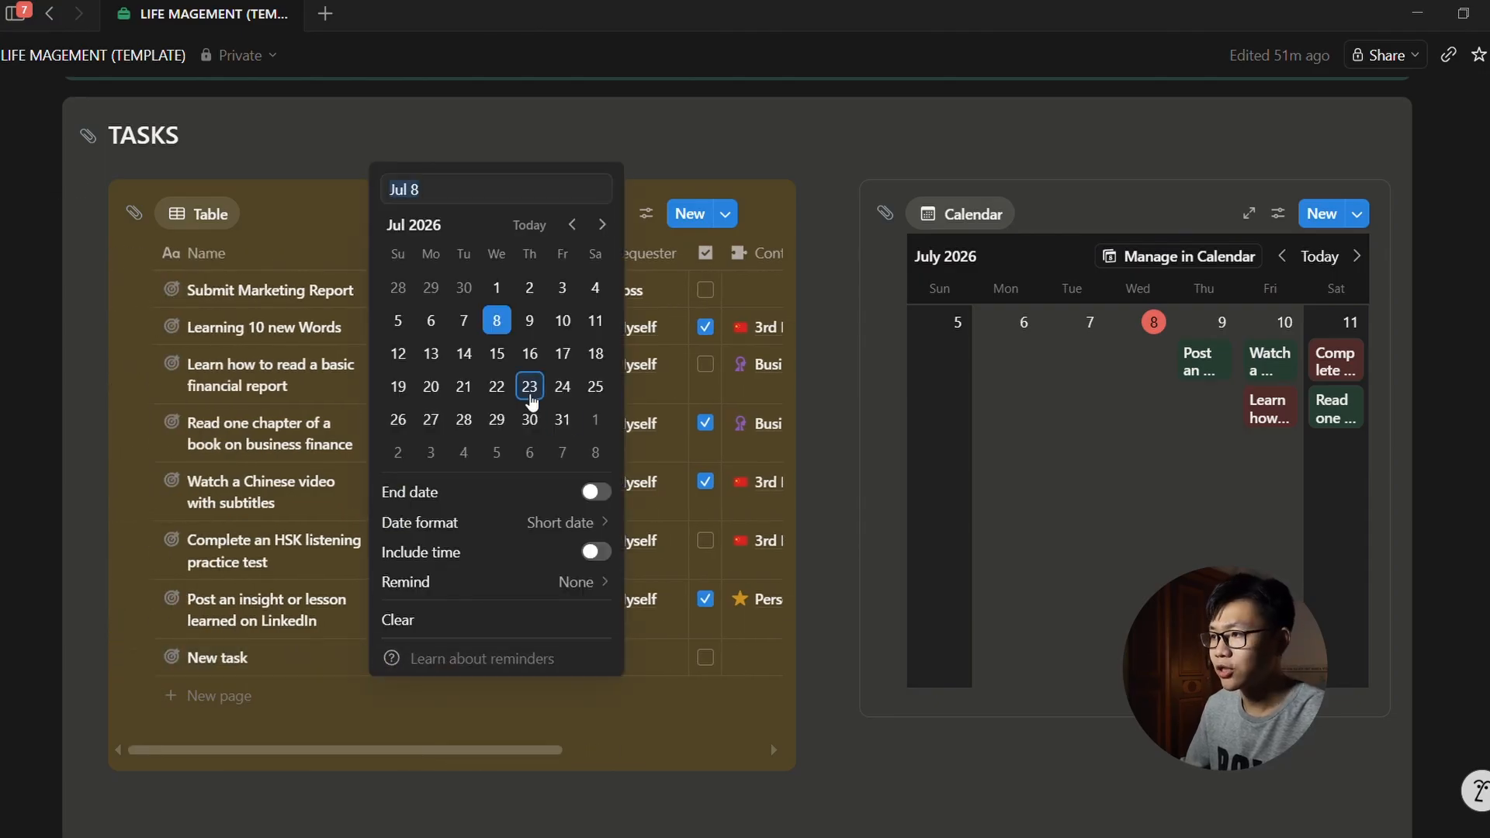
{"action": "left_click", "coordinate": [532, 354]}
{"action": "key", "text": "Escape"}
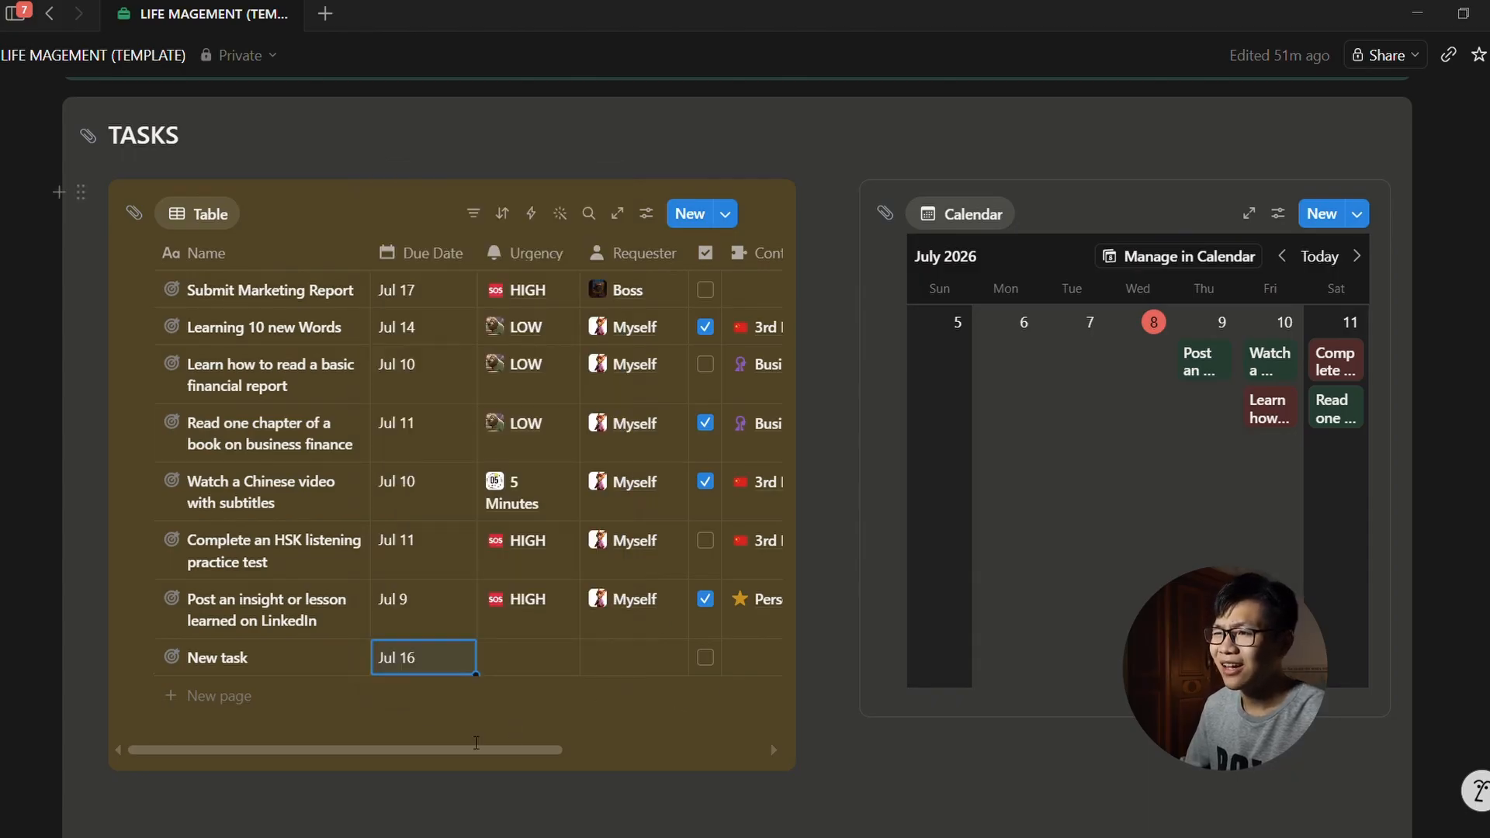
{"action": "scroll", "coordinate": [485, 740], "scroll_direction": "right", "scroll_amount": 3}
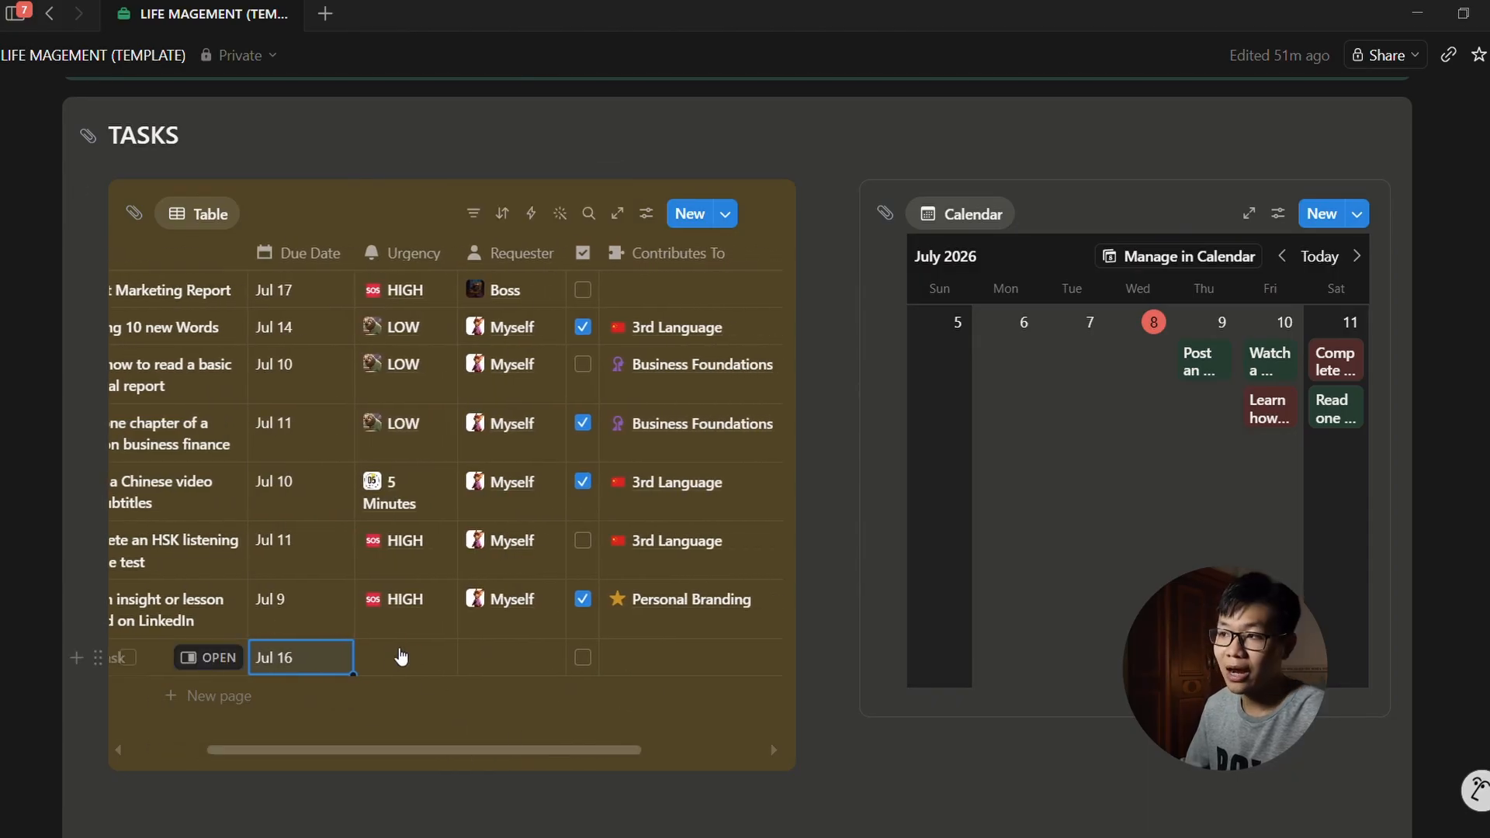
{"action": "left_click", "coordinate": [389, 671]}
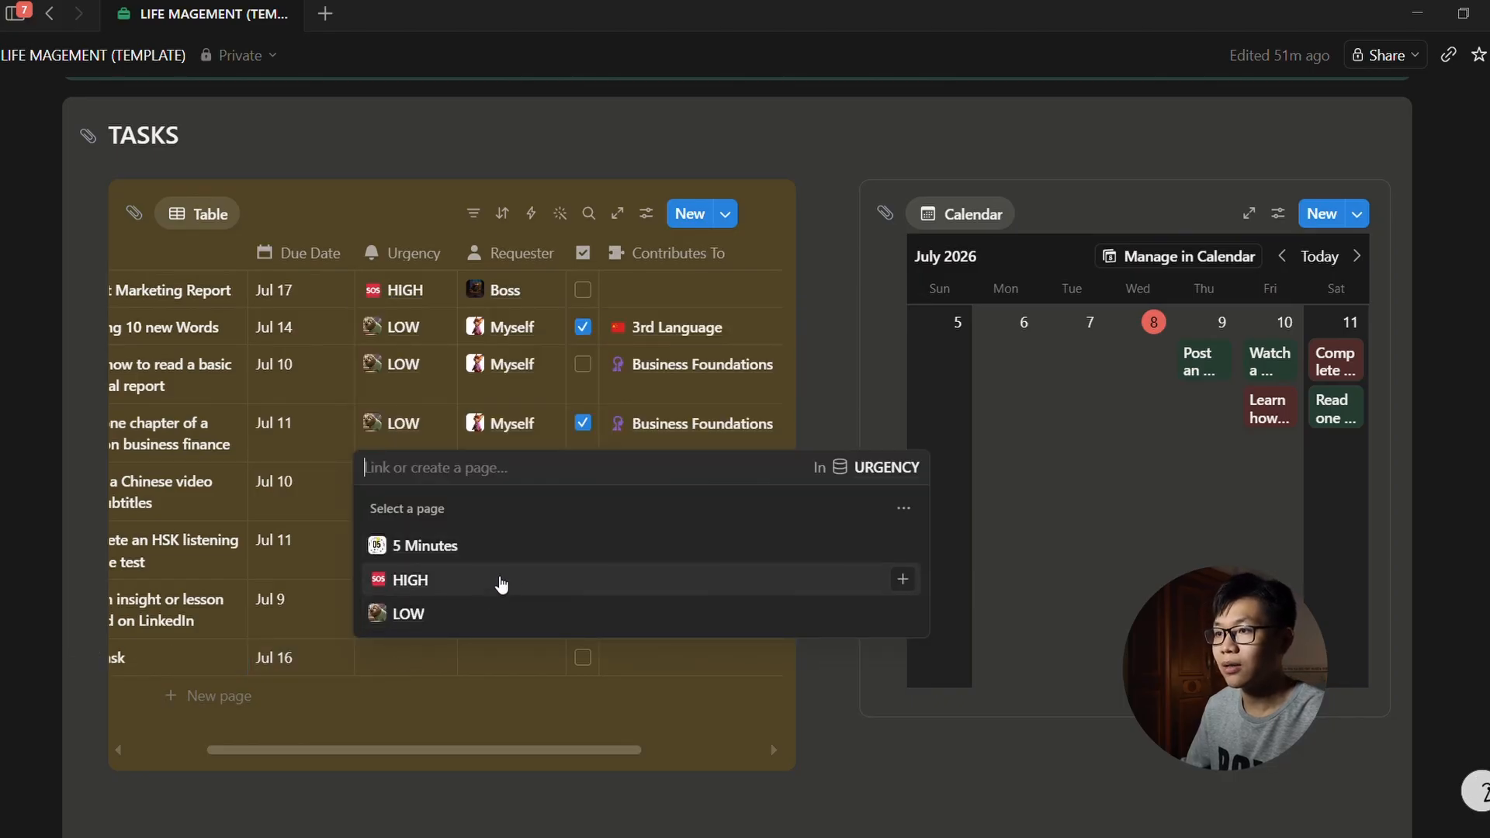
{"action": "left_click", "coordinate": [500, 581]}
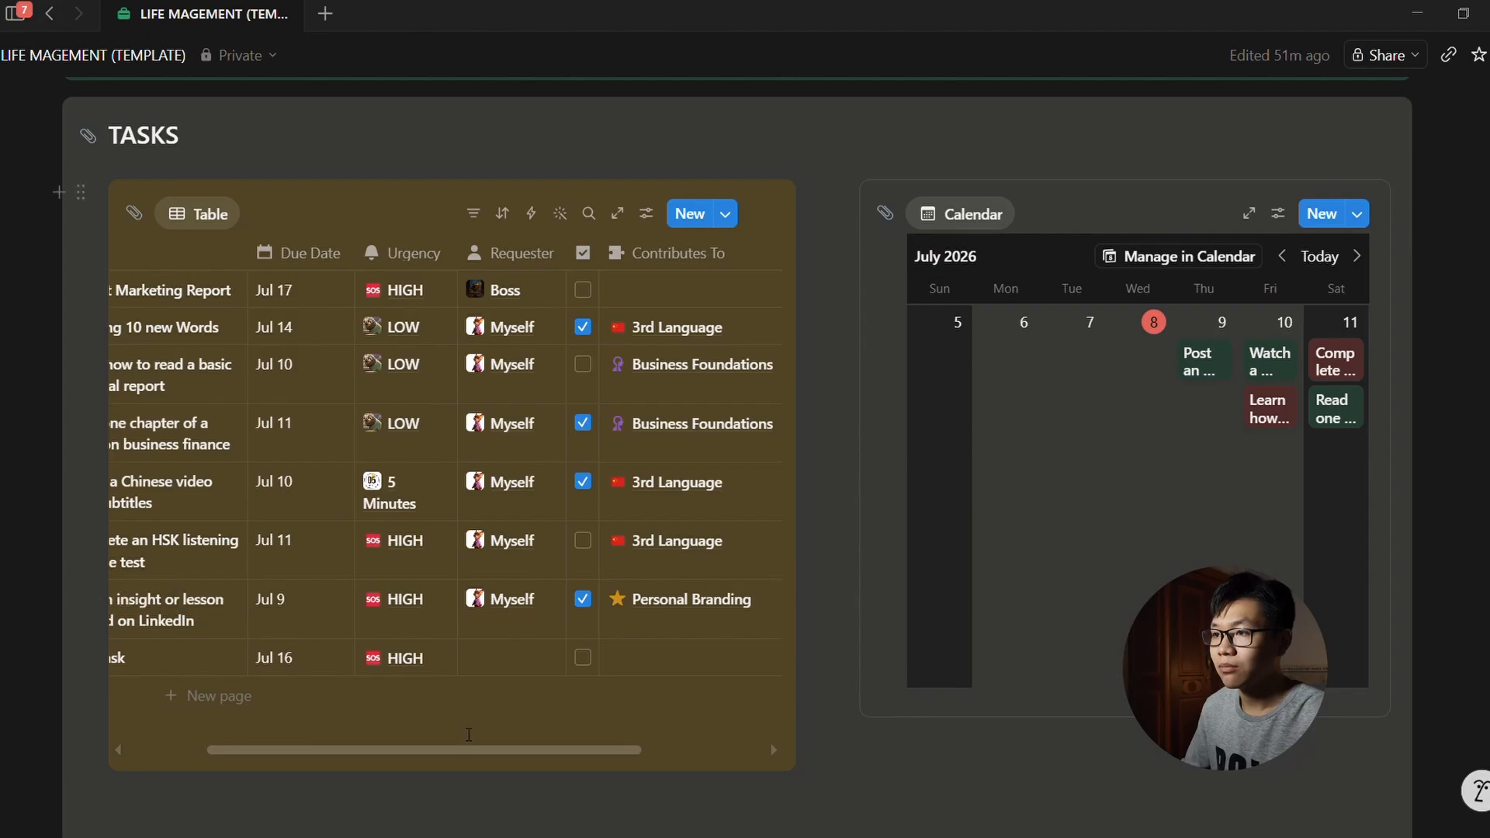
Step: Create the requester 'One more person' from New task's Requester cell and link it
{"action": "left_click_drag", "start_coordinate": [464, 753], "coordinate": [528, 753]}
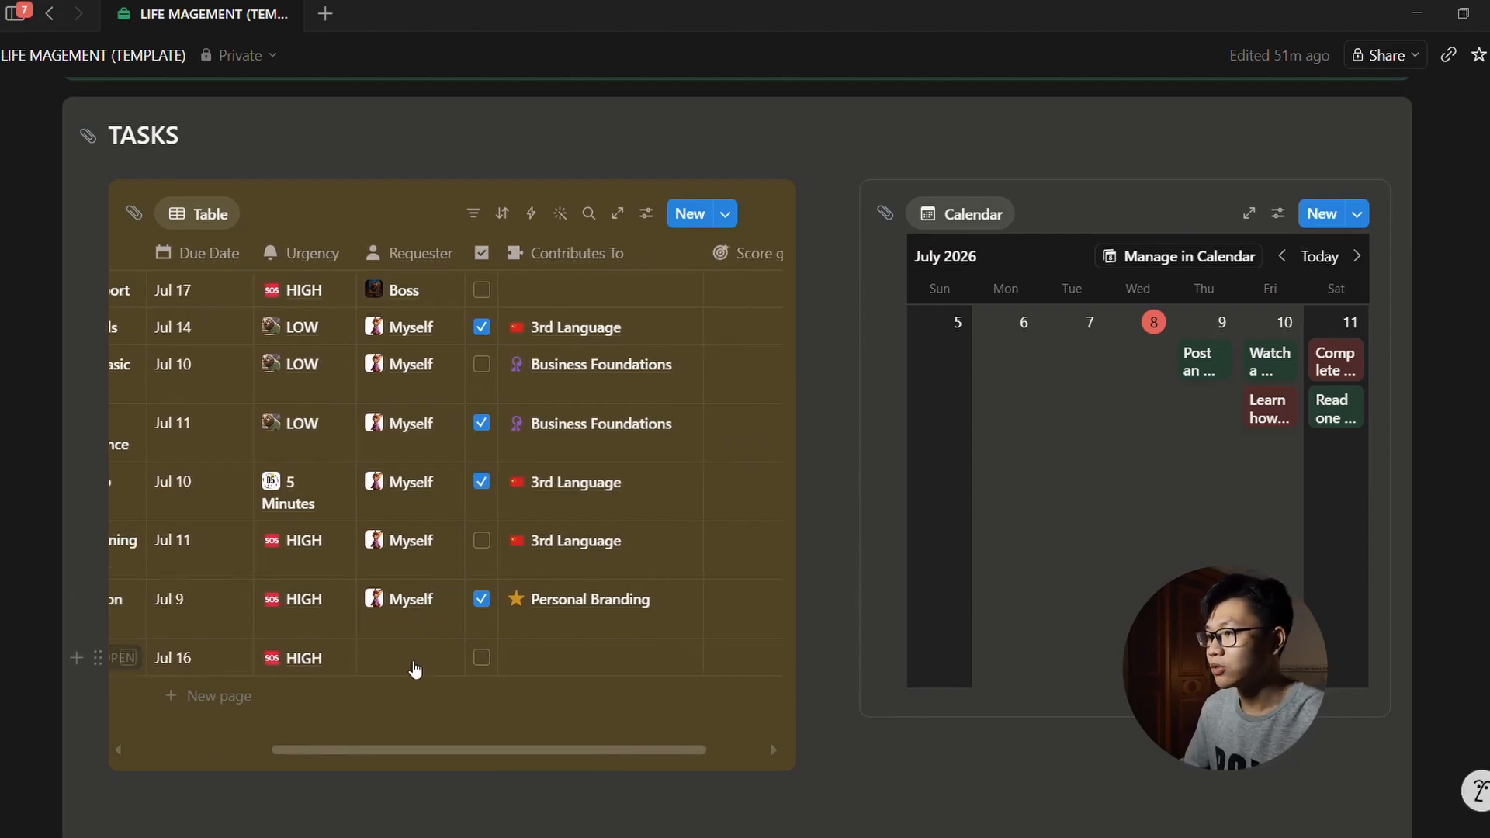
{"action": "left_click", "coordinate": [416, 667]}
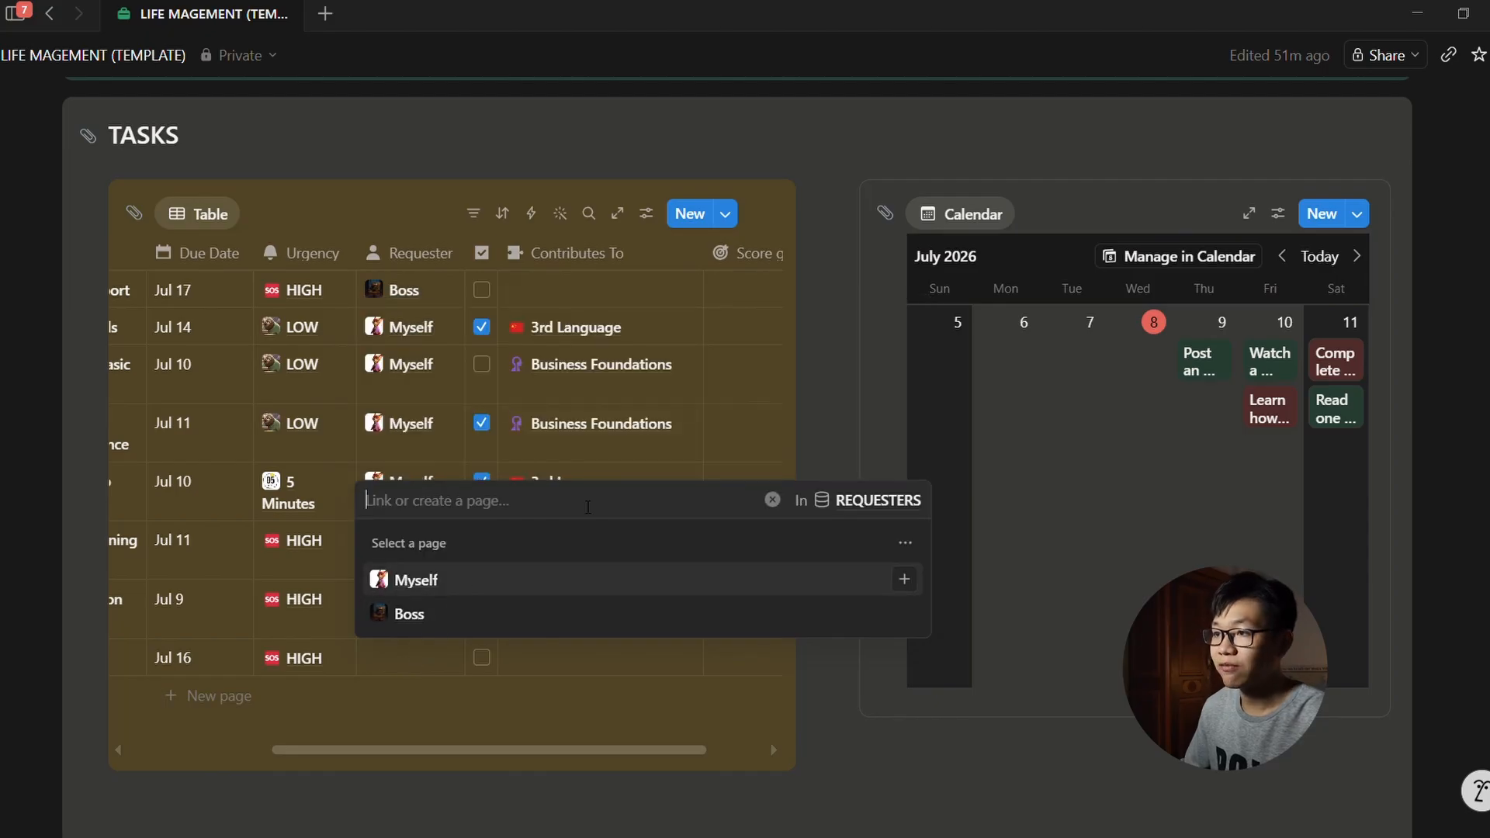
{"action": "type", "text": "One more person"}
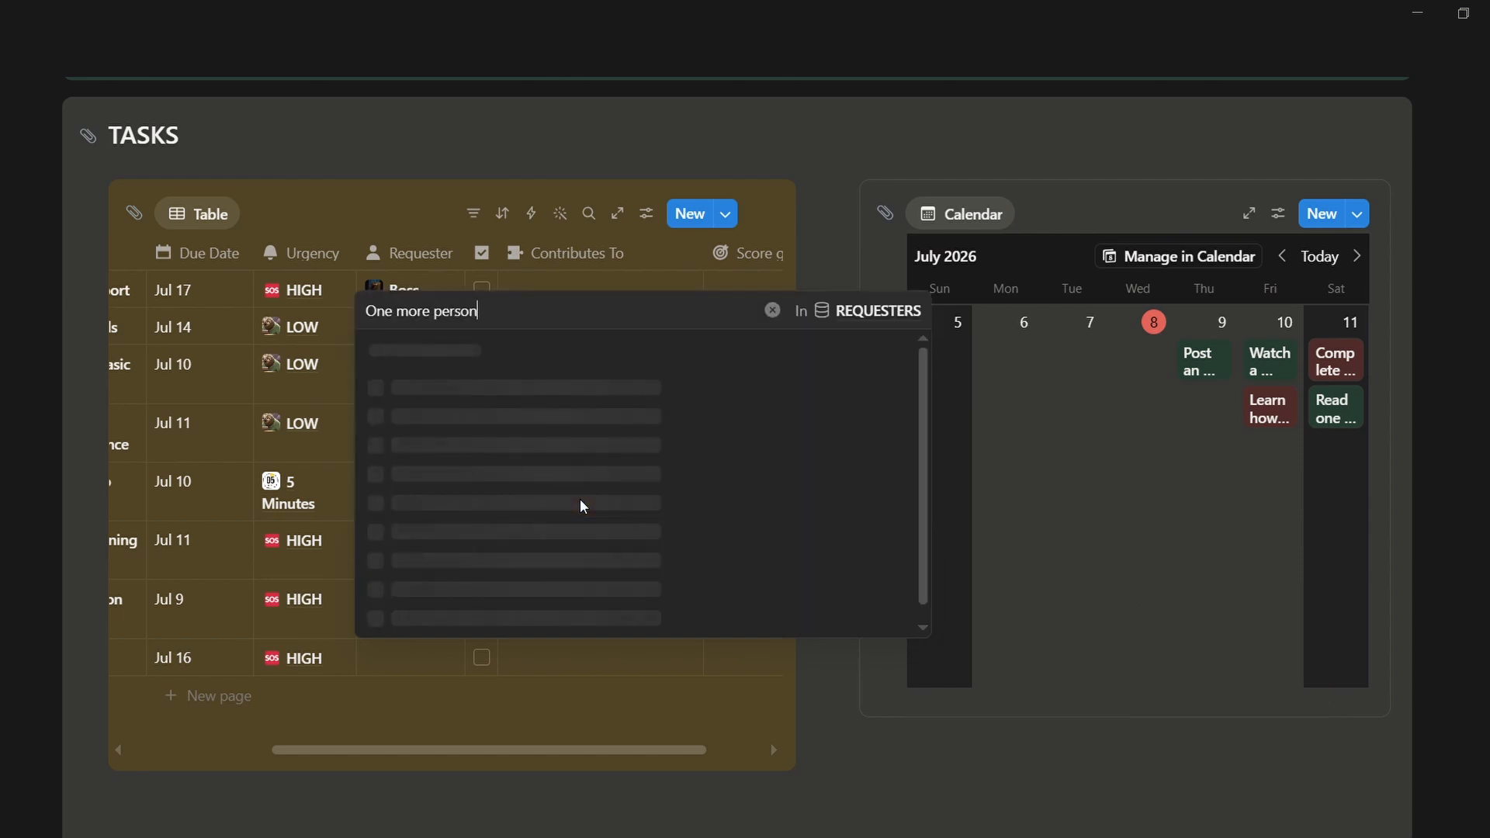
{"action": "key", "text": "Return"}
{"action": "key", "text": "Escape"}
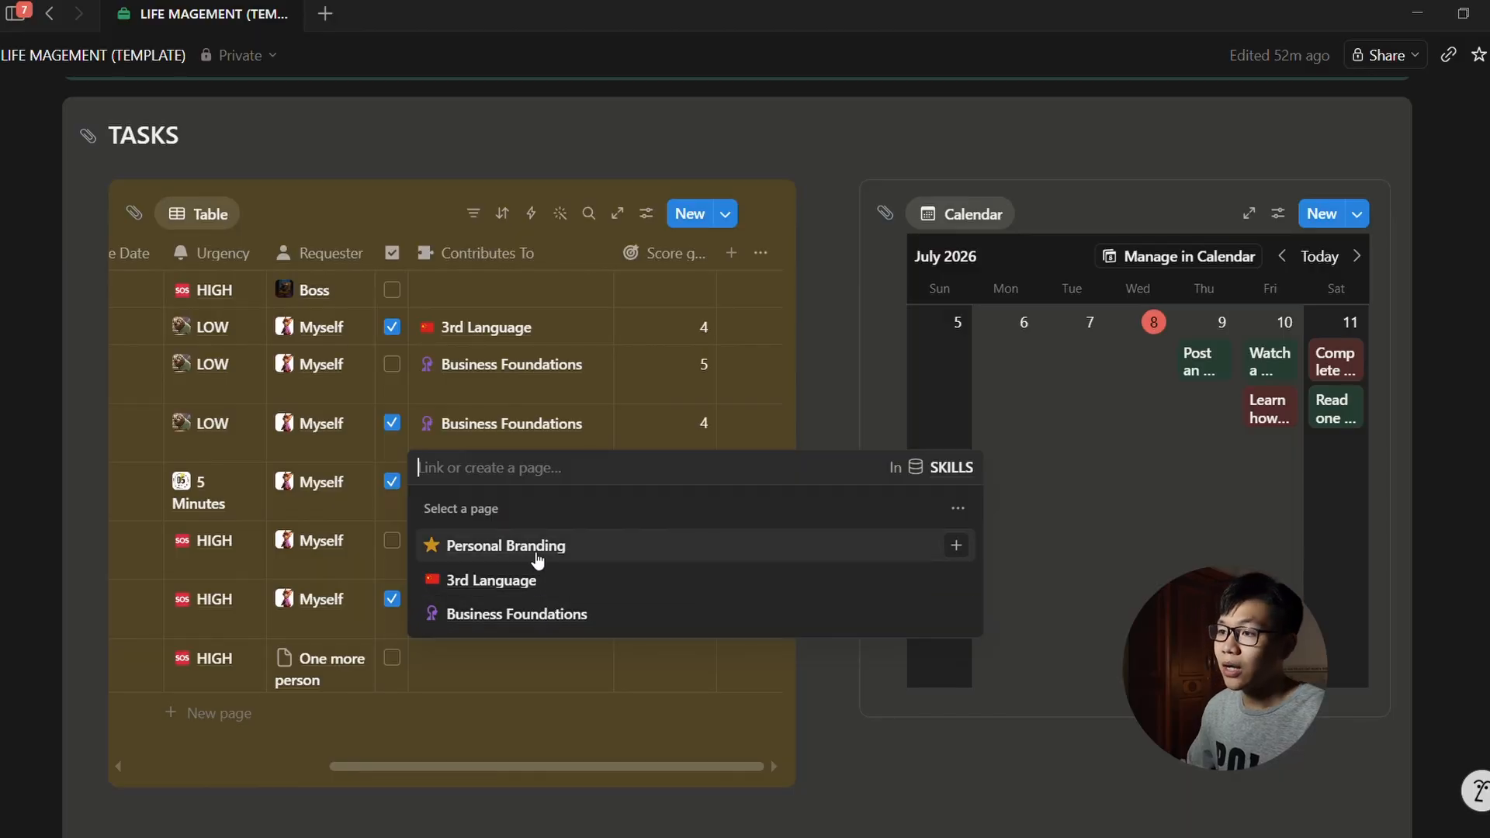
Step: Link New task to the Personal Branding skill in Contributes To
{"action": "left_click", "coordinate": [542, 676]}
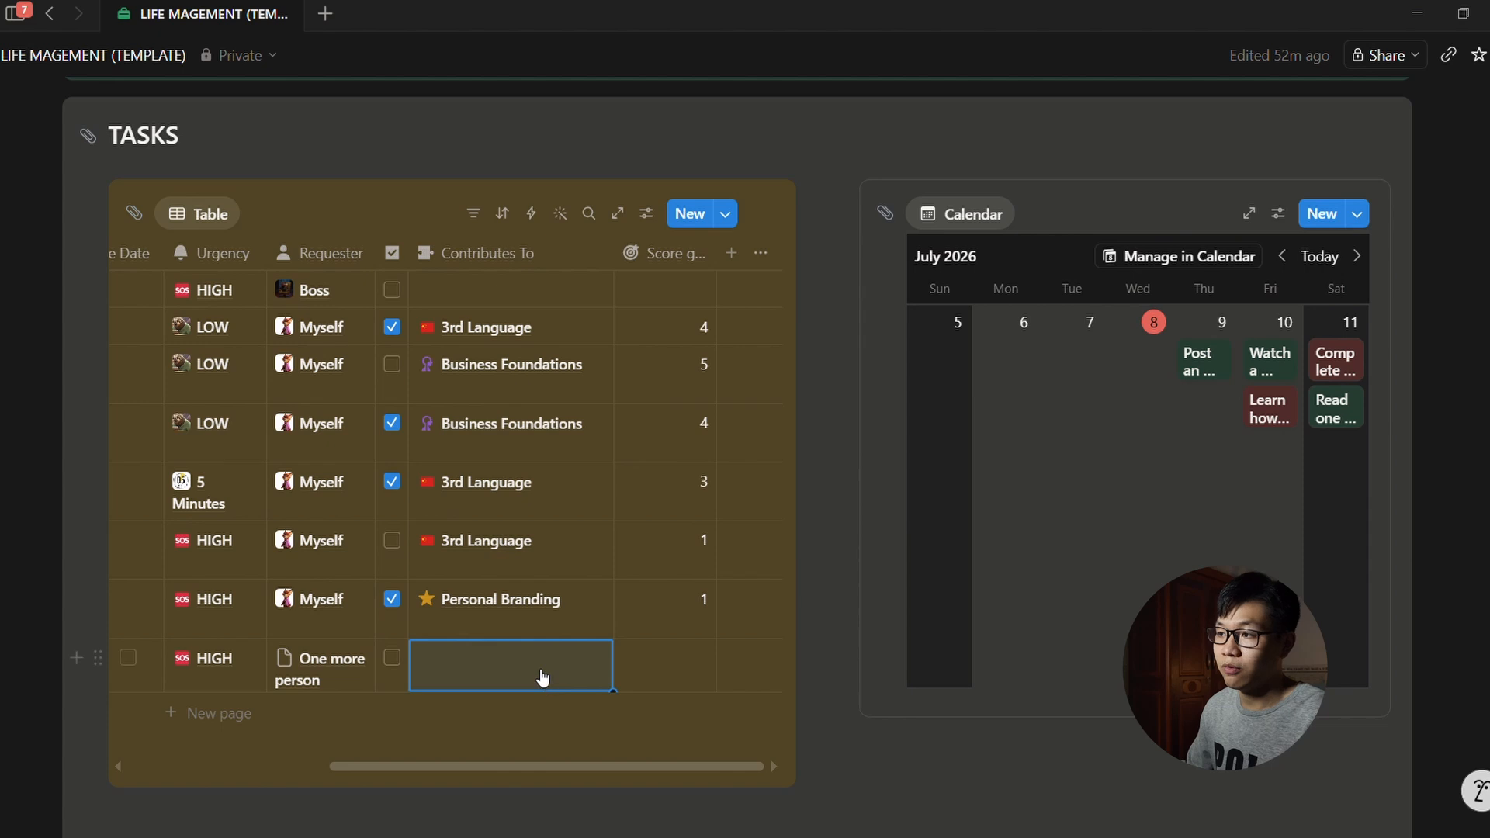
{"action": "left_click", "coordinate": [541, 666]}
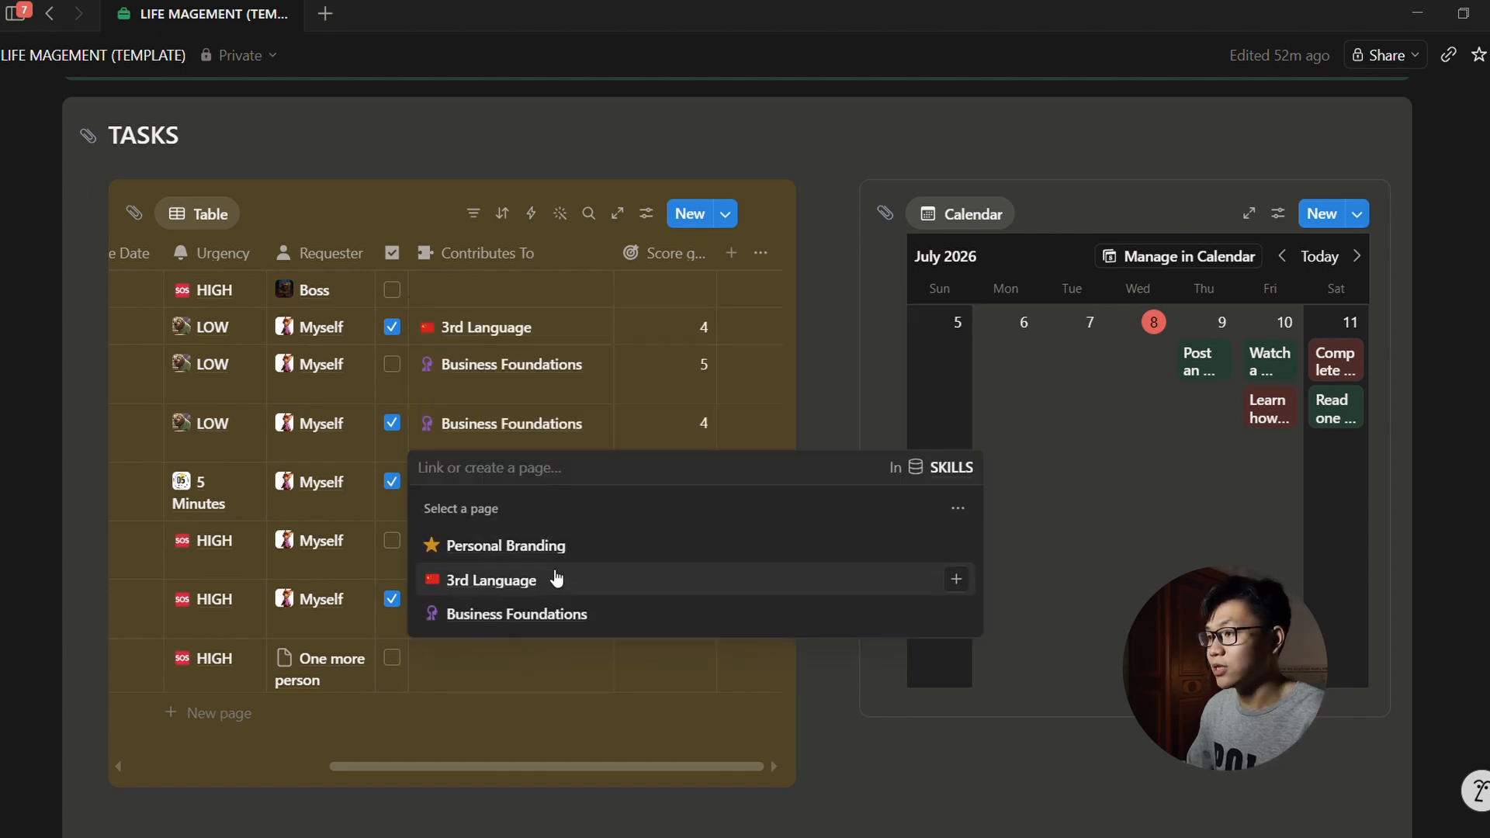
{"action": "left_click", "coordinate": [572, 544]}
{"action": "left_click", "coordinate": [607, 668]}
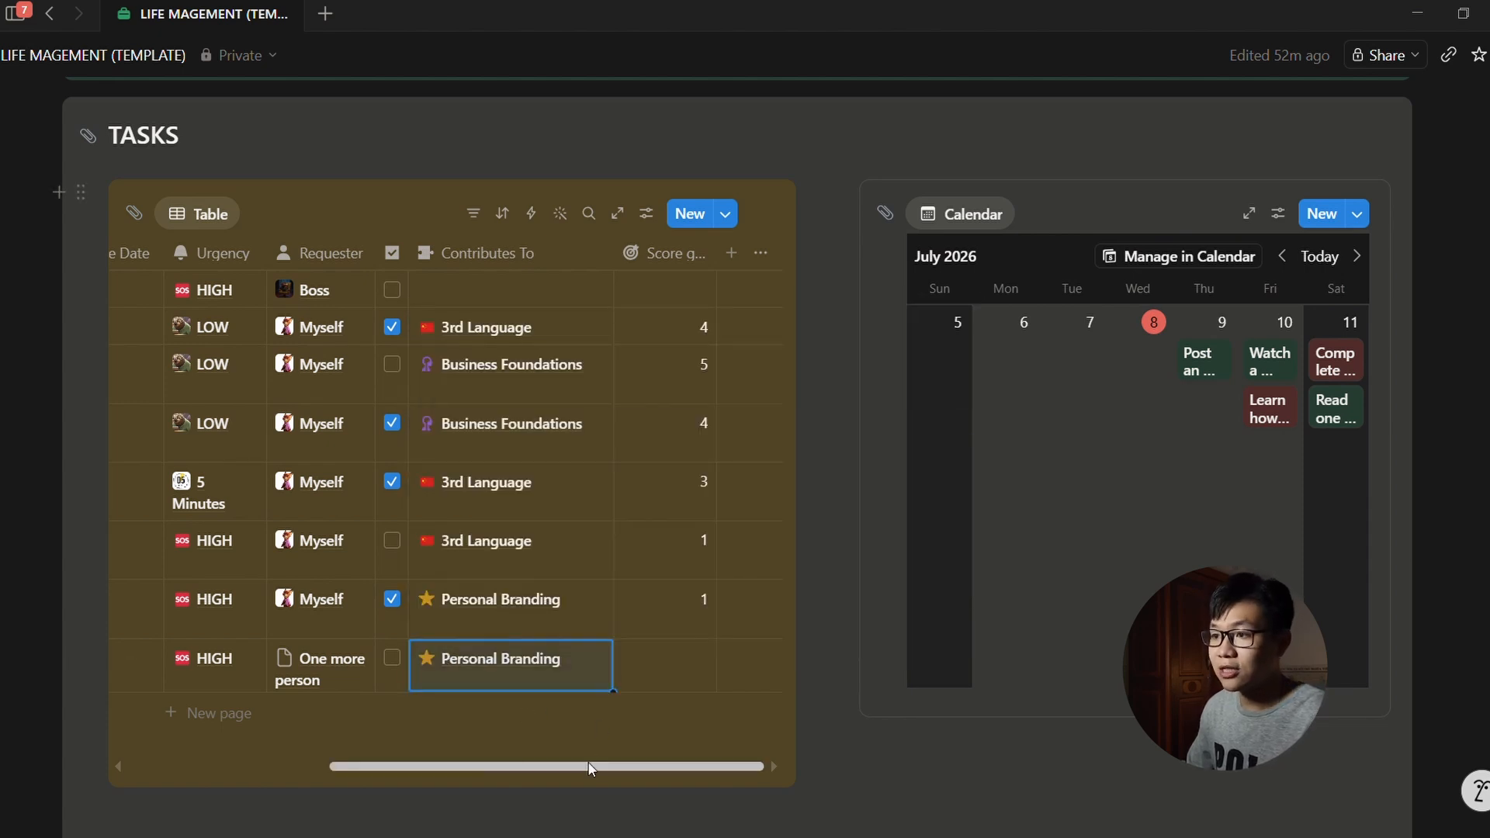
Step: Set New task's score to 3
{"action": "left_click", "coordinate": [695, 666]}
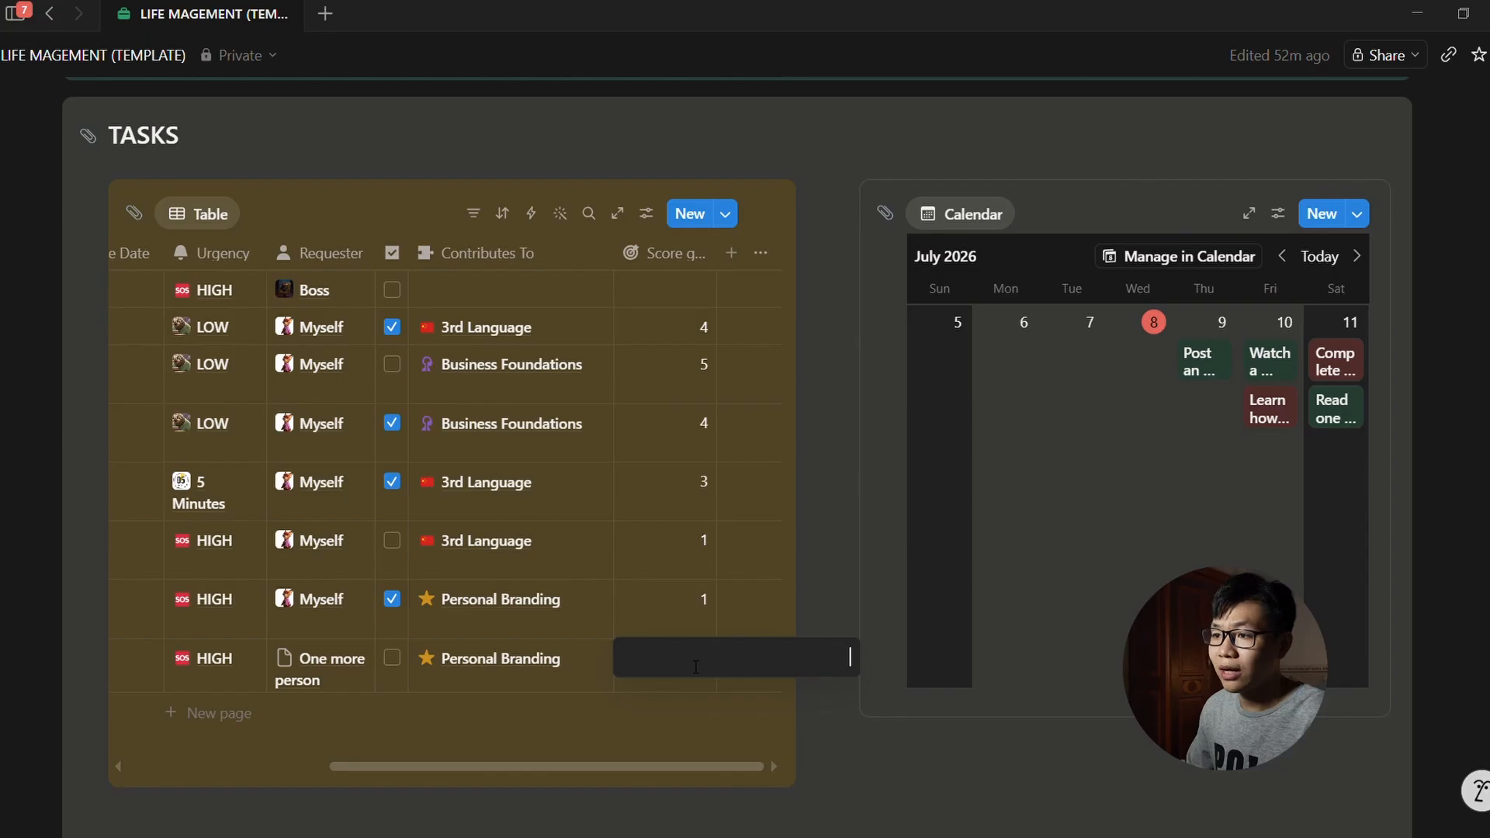
{"action": "type", "text": "3"}
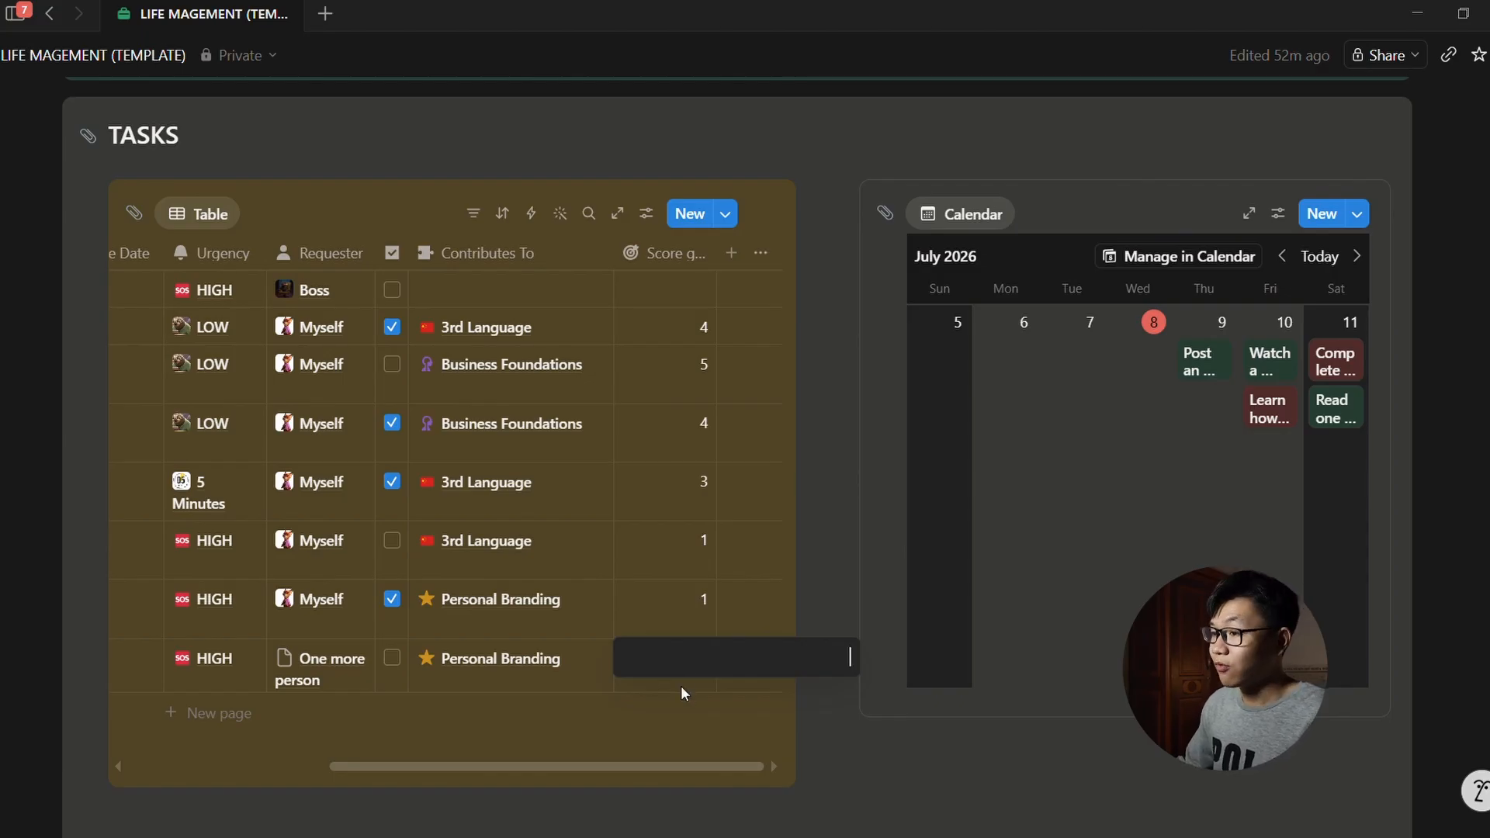
{"action": "key", "text": "Return"}
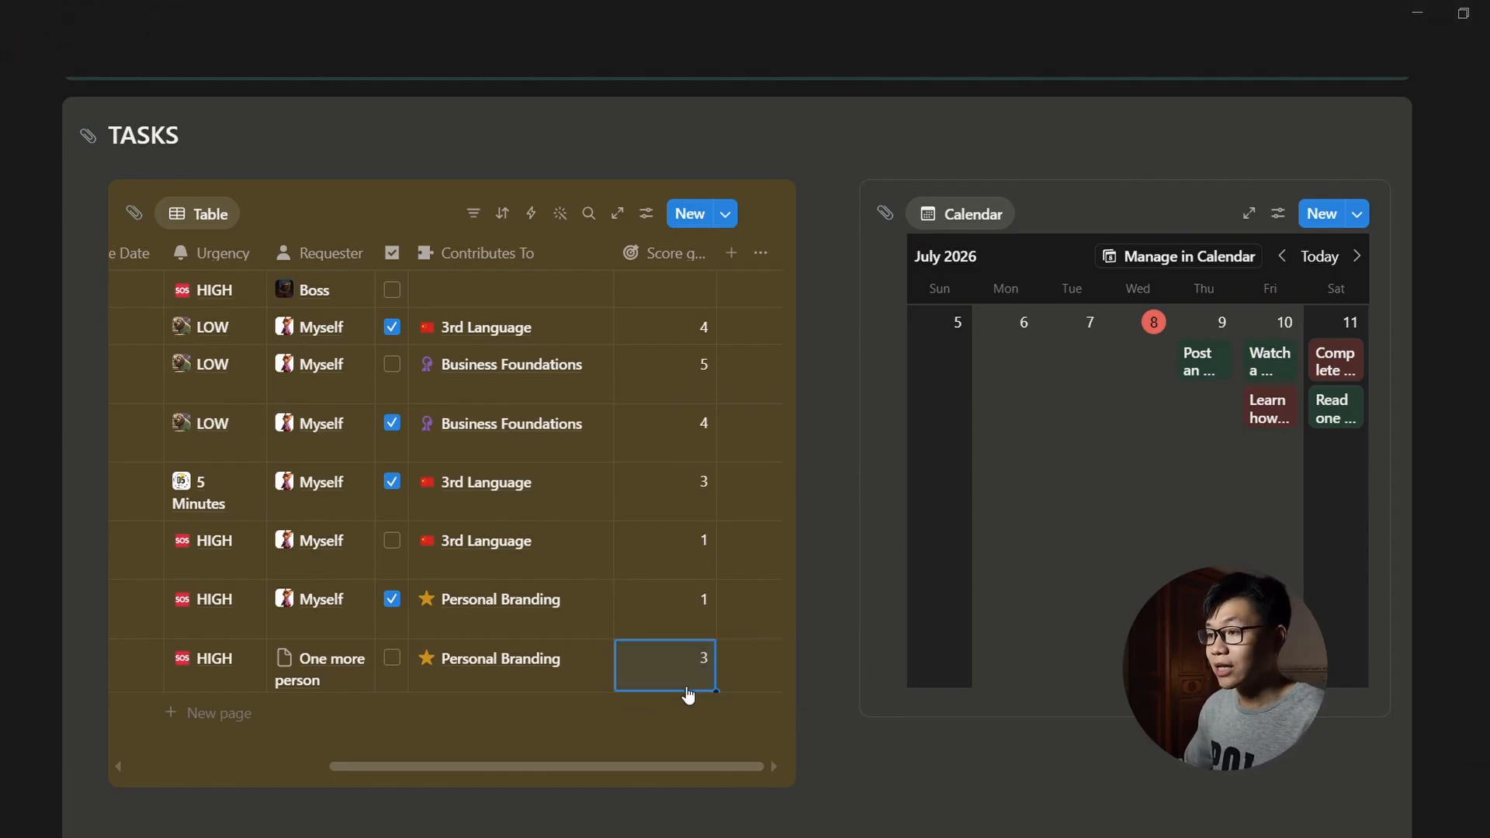
{"action": "left_click_drag", "start_coordinate": [657, 770], "coordinate": [481, 770]}
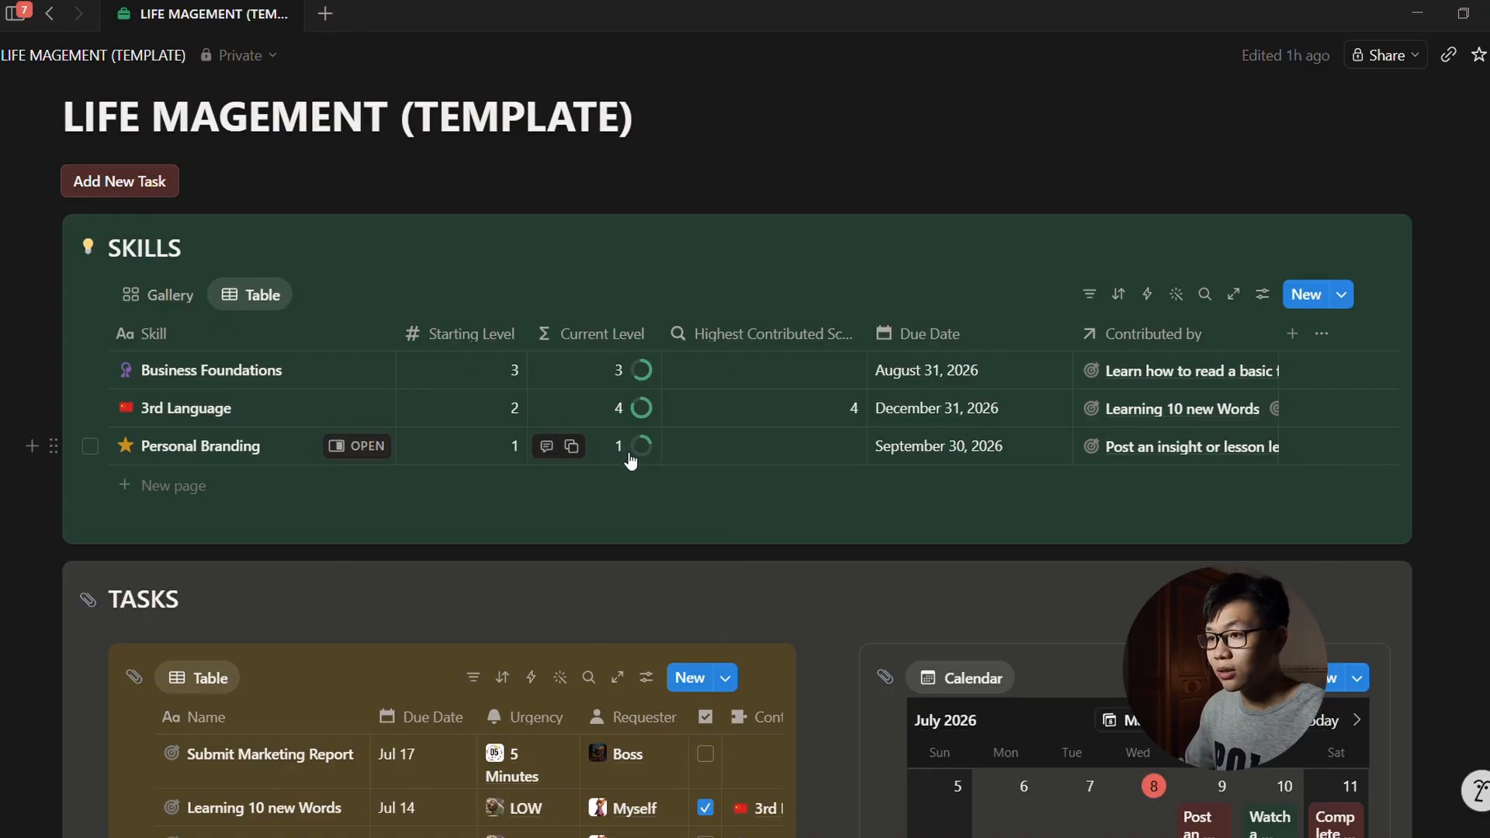
Step: Add a new task named 'Having 1m subs' to the Tasks table
{"action": "scroll", "coordinate": [631, 461], "scroll_direction": "down", "scroll_amount": 8}
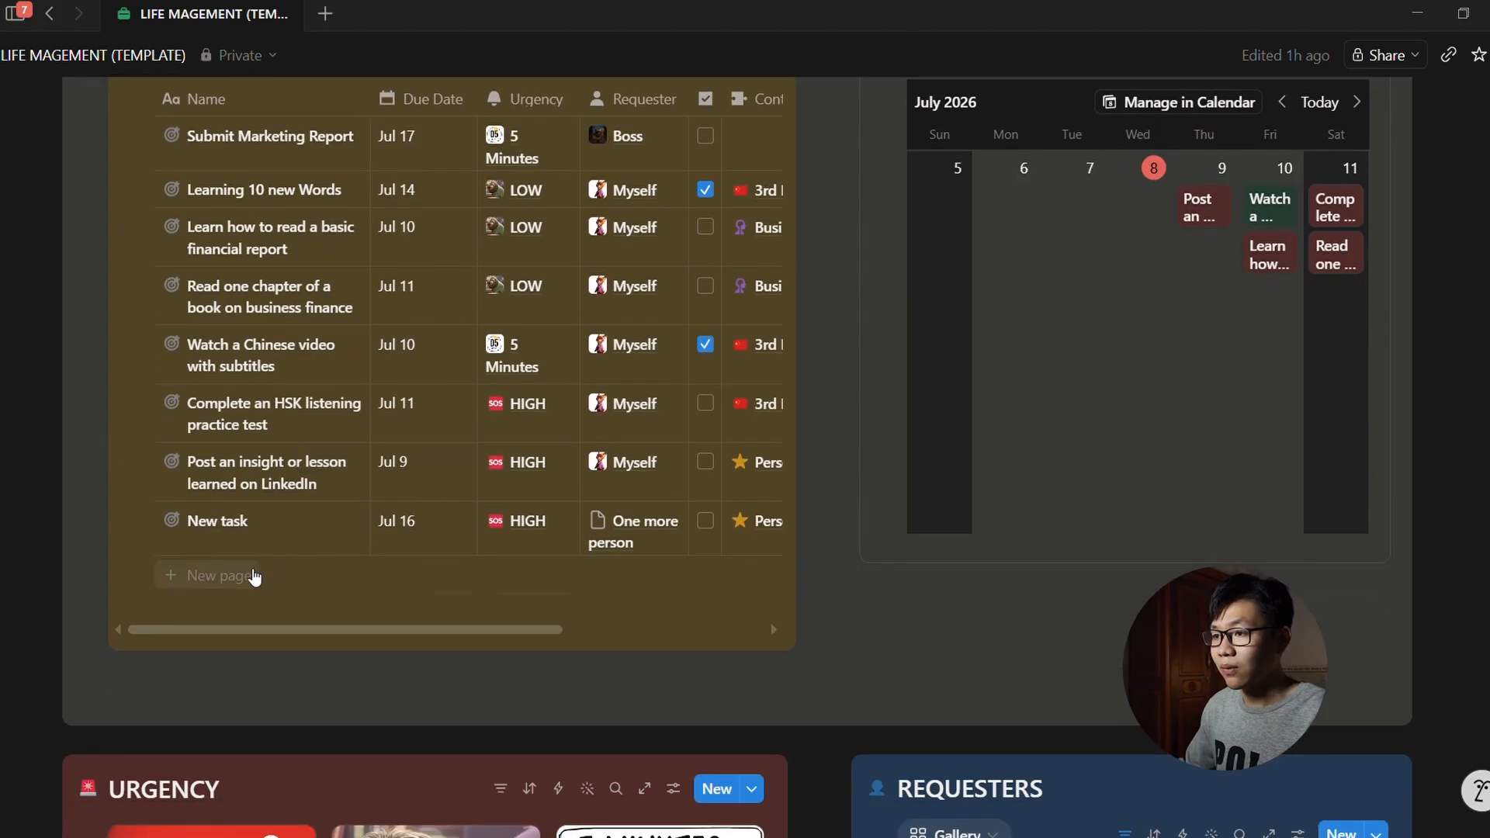
{"action": "left_click", "coordinate": [254, 576]}
{"action": "type", "text": "Having 1m subs on yt"}
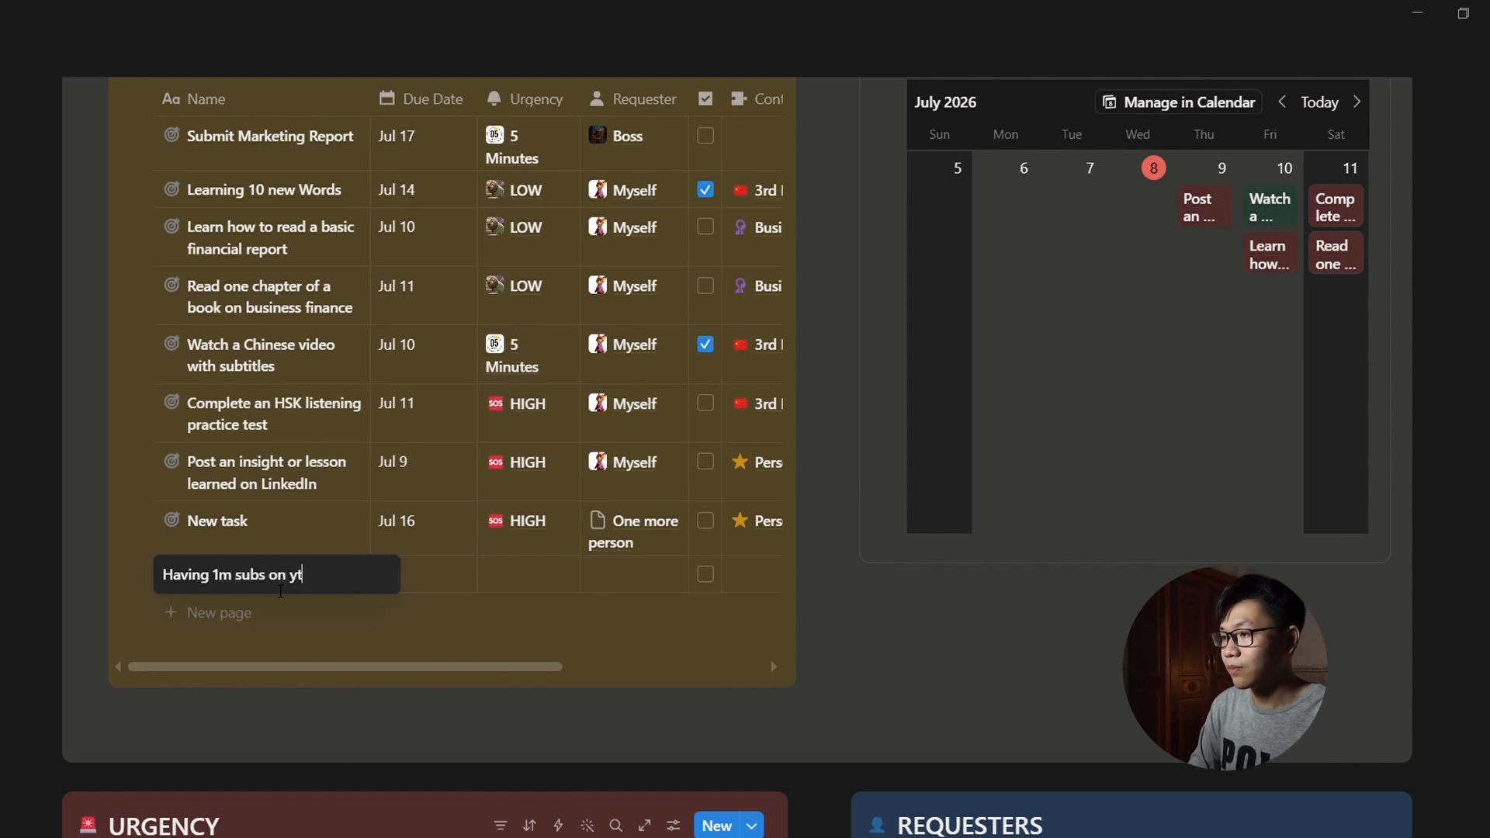
{"action": "key", "text": "Return"}
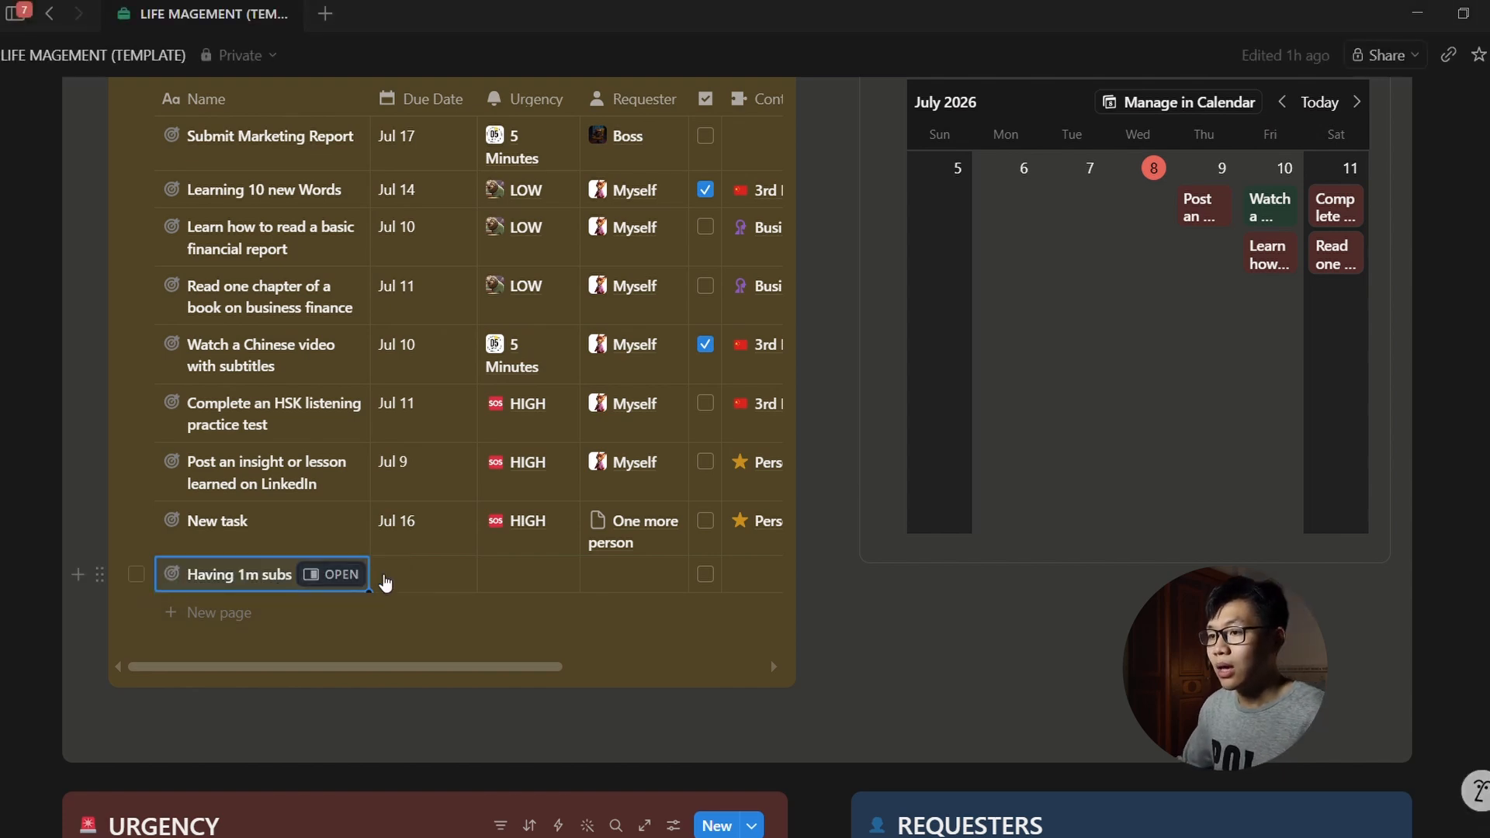
{"action": "left_click_drag", "start_coordinate": [526, 666], "coordinate": [727, 666]}
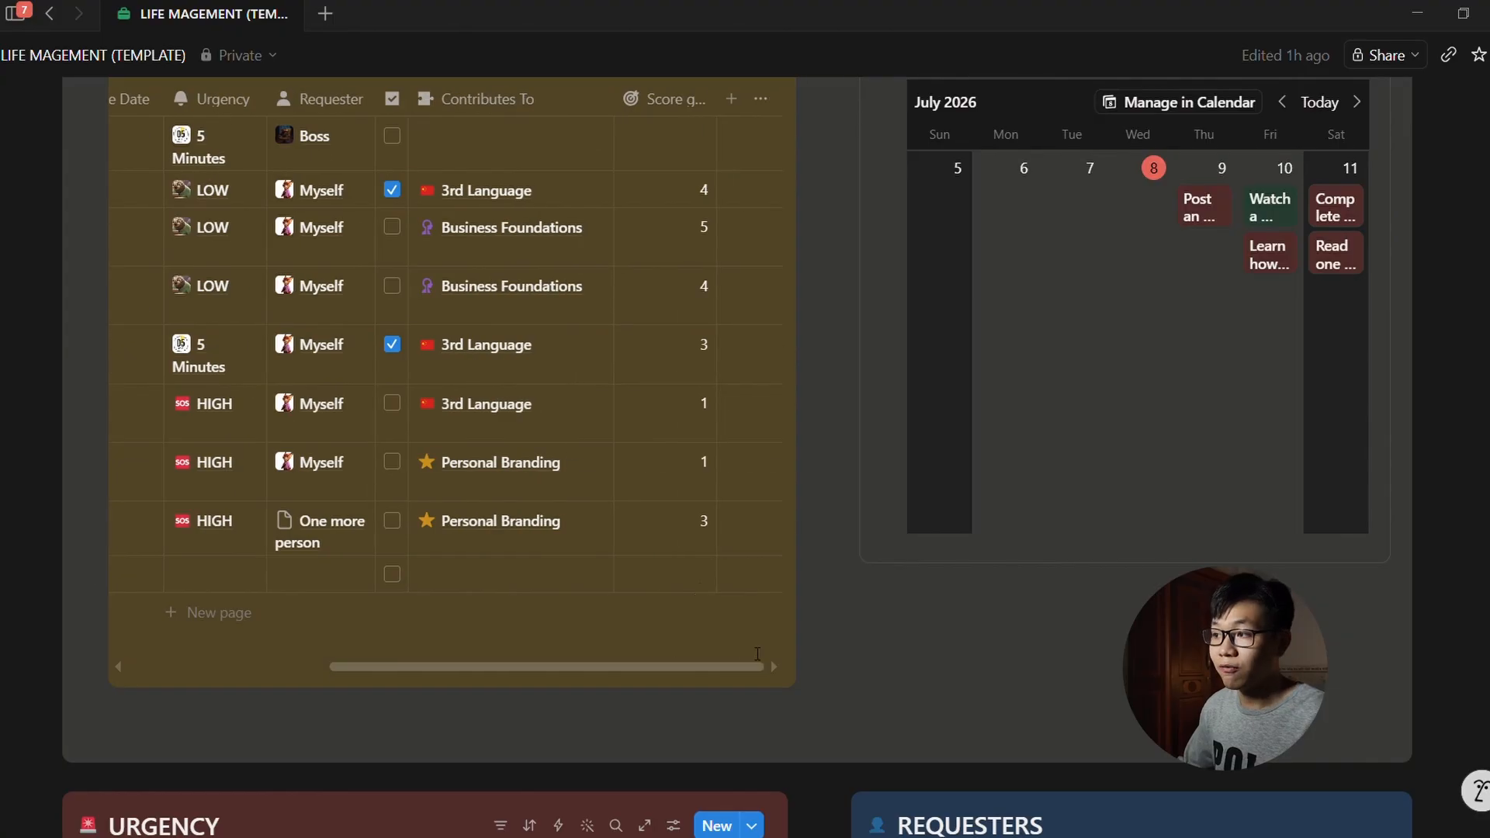
Step: Give 'Having 1m subs' score 5, link it to Personal Branding, and mark it done
{"action": "left_click", "coordinate": [694, 575]}
{"action": "type", "text": "5"}
{"action": "key", "text": "Return"}
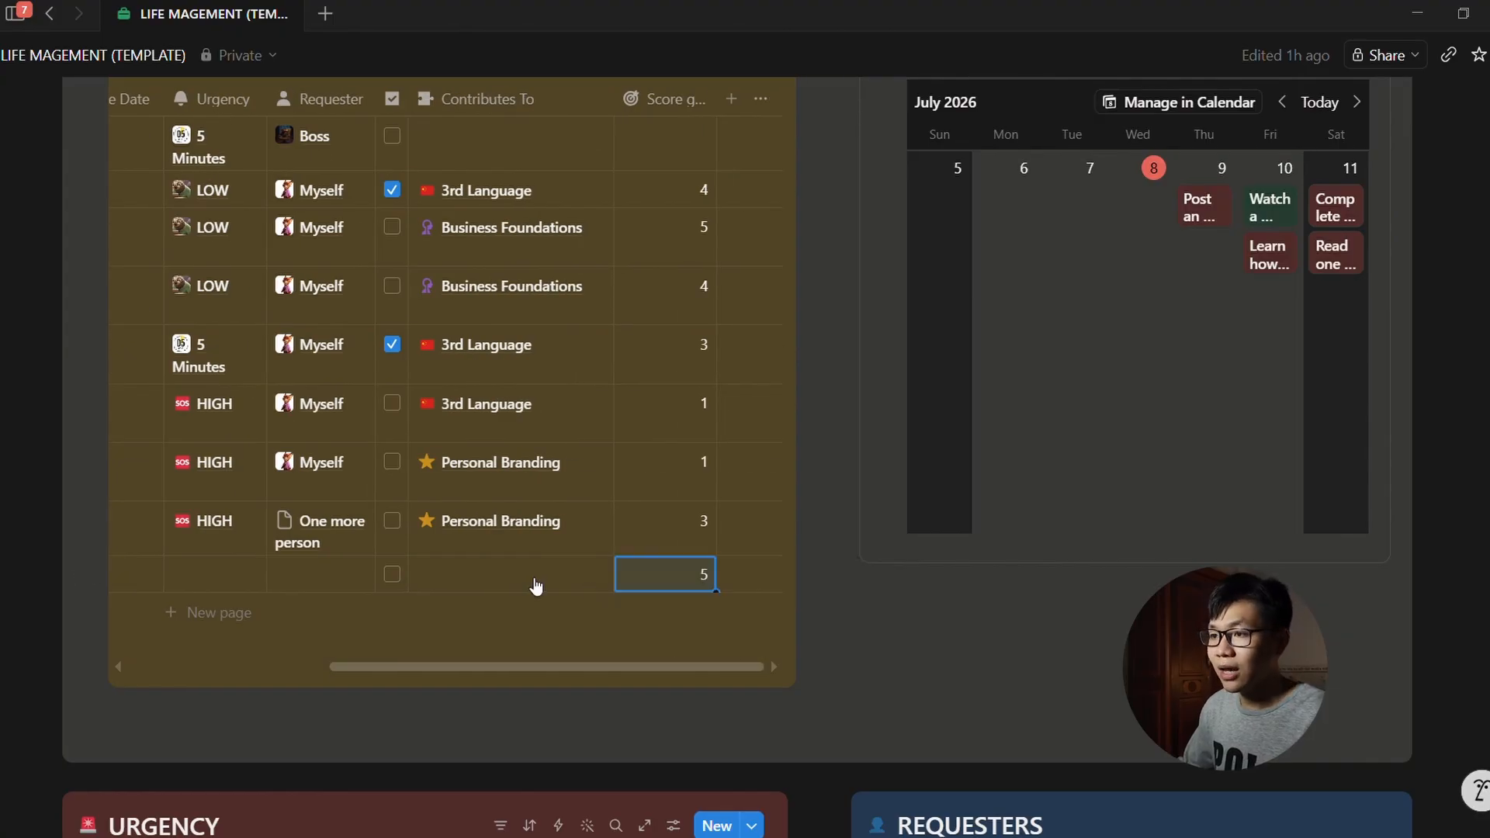
{"action": "left_click", "coordinate": [527, 586]}
{"action": "left_click", "coordinate": [541, 475]}
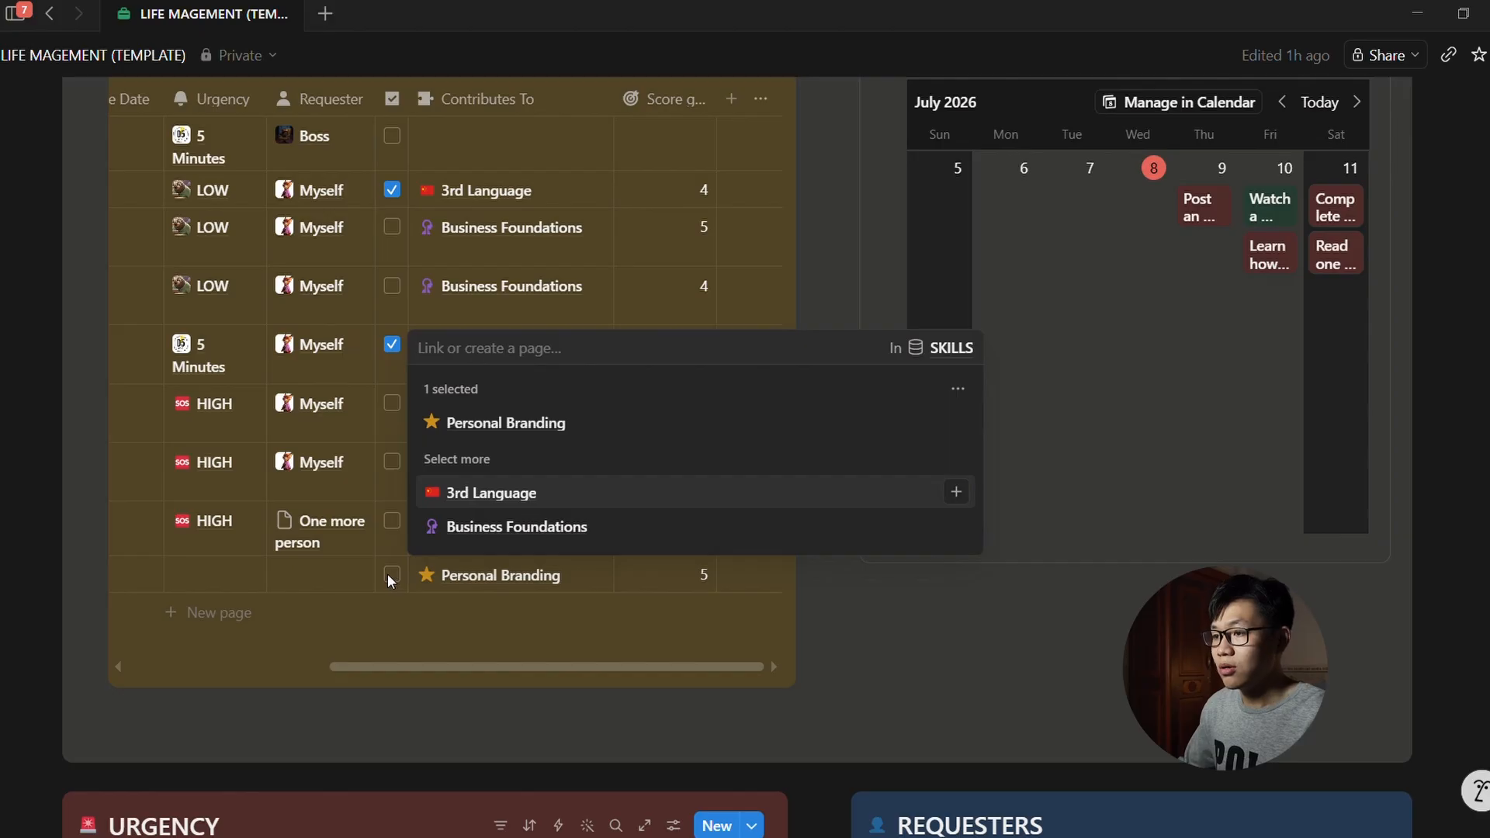
{"action": "left_click", "coordinate": [390, 573]}
{"action": "scroll", "coordinate": [546, 604], "scroll_direction": "up", "scroll_amount": 6}
{"action": "scroll", "coordinate": [545, 604], "scroll_direction": "up", "scroll_amount": 2}
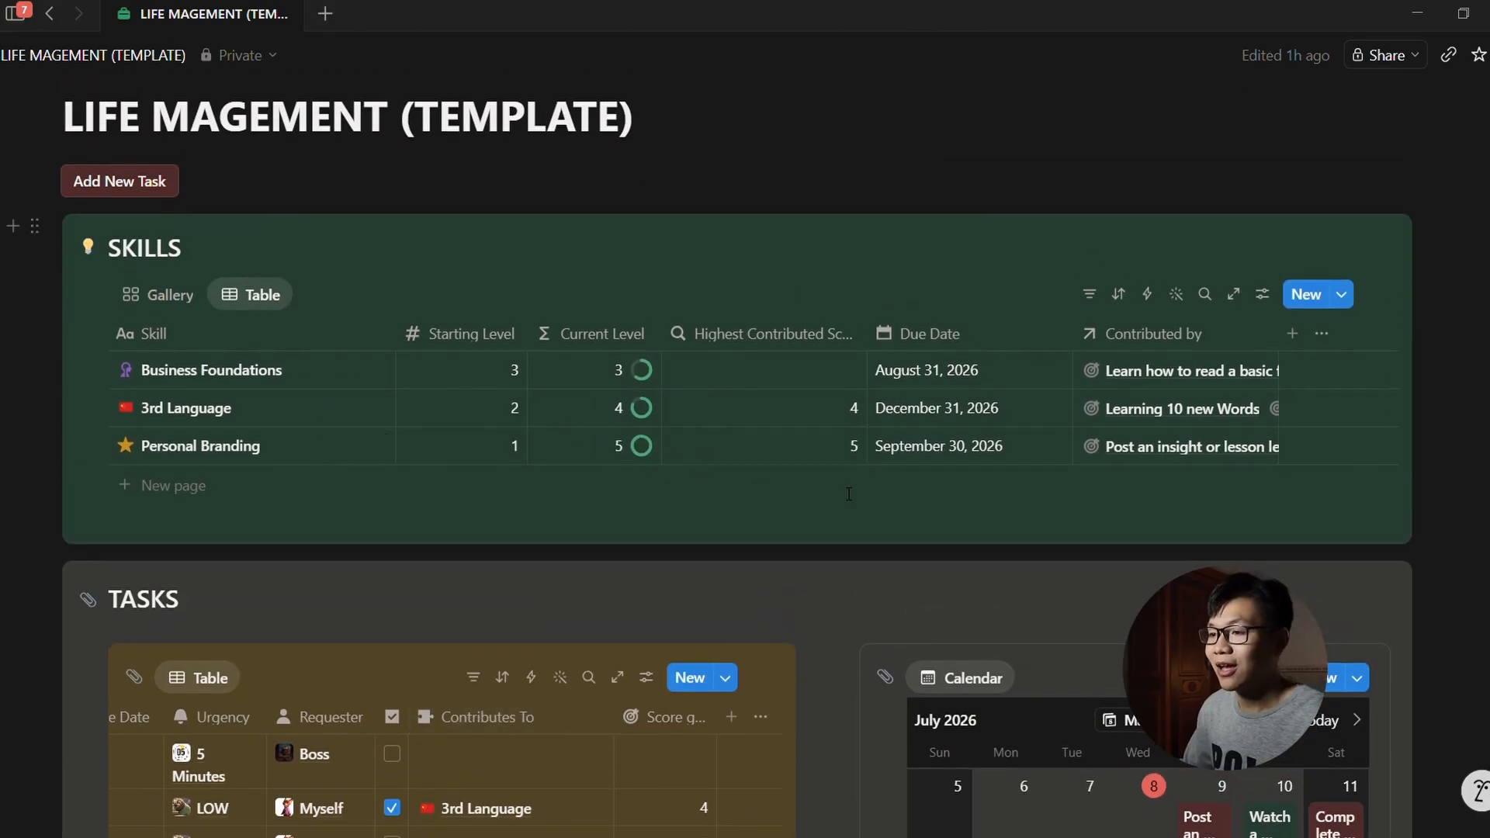
{"action": "scroll", "coordinate": [850, 494], "scroll_direction": "down", "scroll_amount": 3}
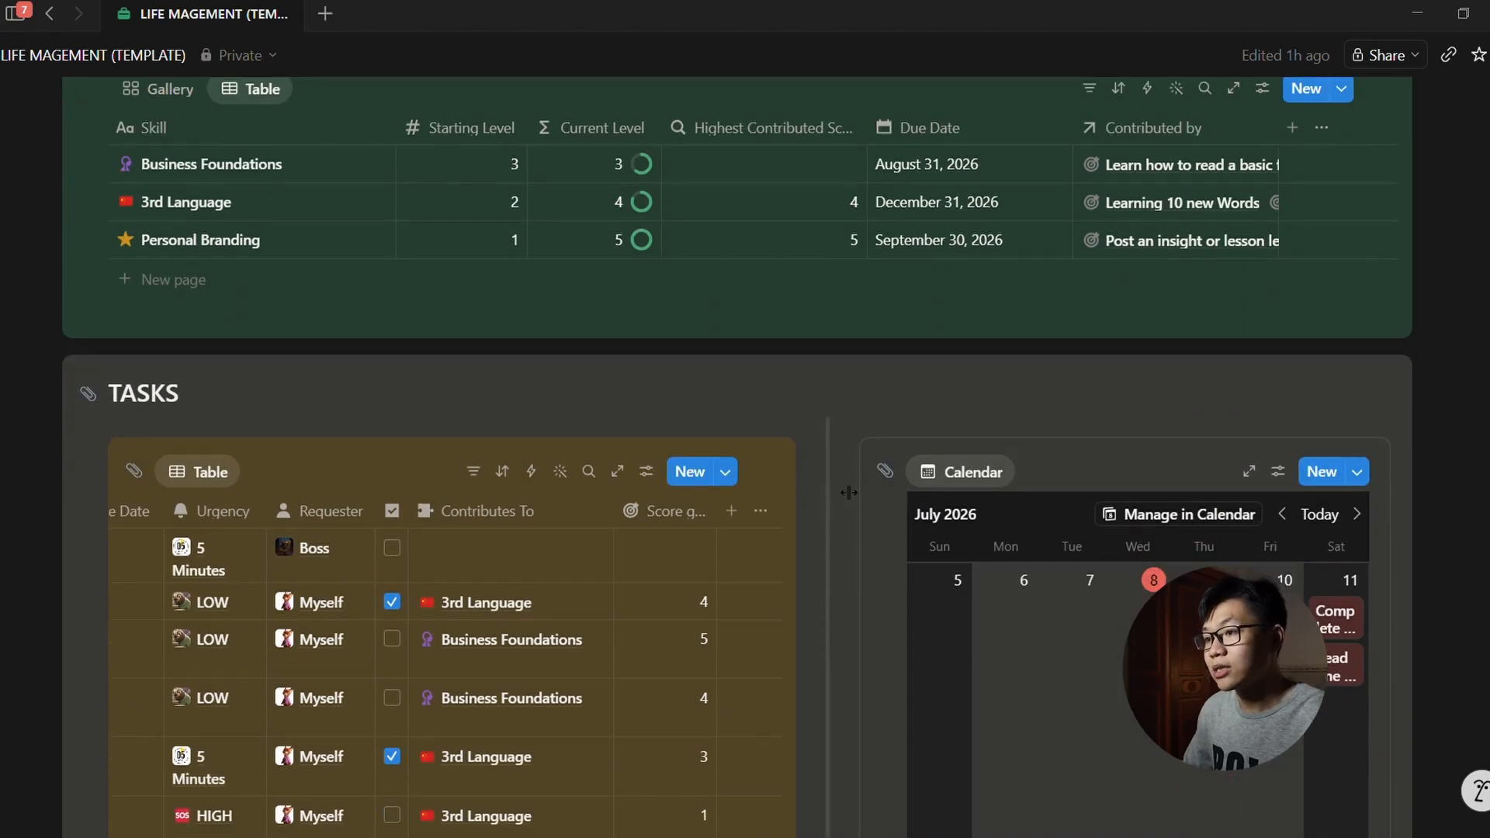
{"action": "scroll", "coordinate": [849, 494], "scroll_direction": "down", "scroll_amount": 6}
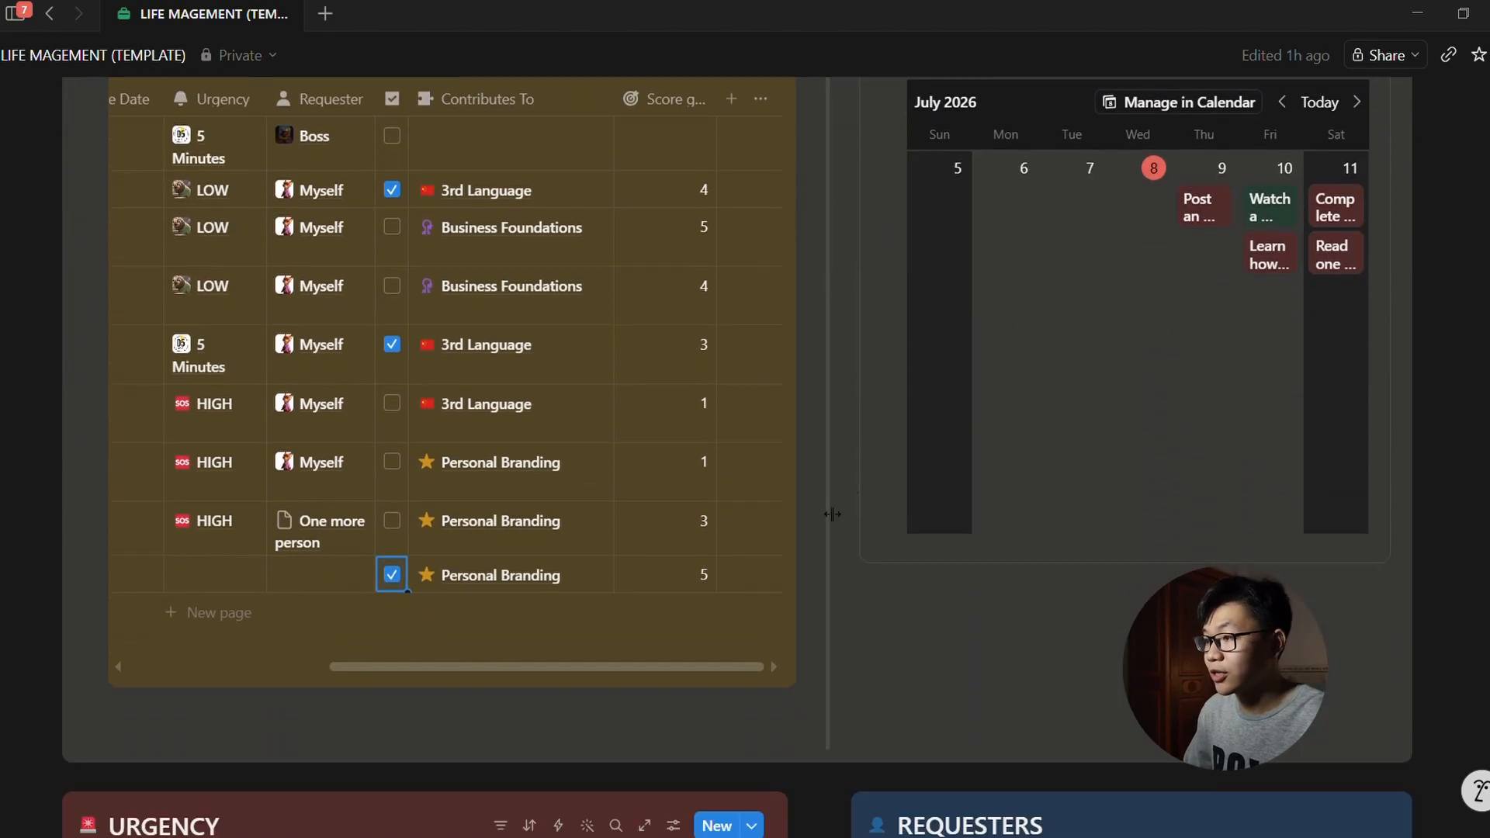
{"action": "left_click_drag", "start_coordinate": [622, 664], "coordinate": [427, 664]}
{"action": "scroll", "coordinate": [1034, 629], "scroll_direction": "down", "scroll_amount": 7}
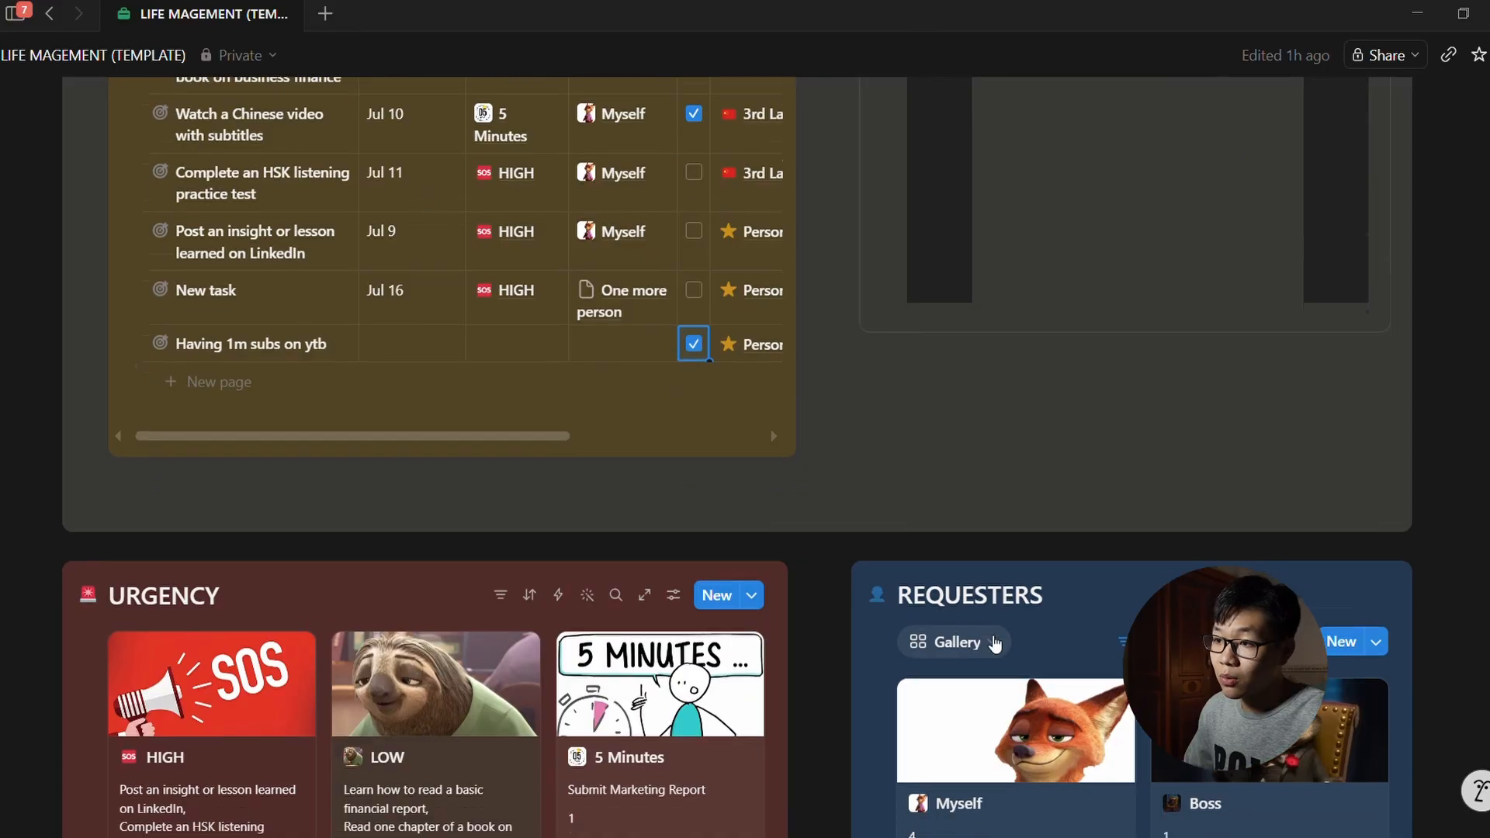
{"action": "scroll", "coordinate": [1035, 629], "scroll_direction": "down", "scroll_amount": 2}
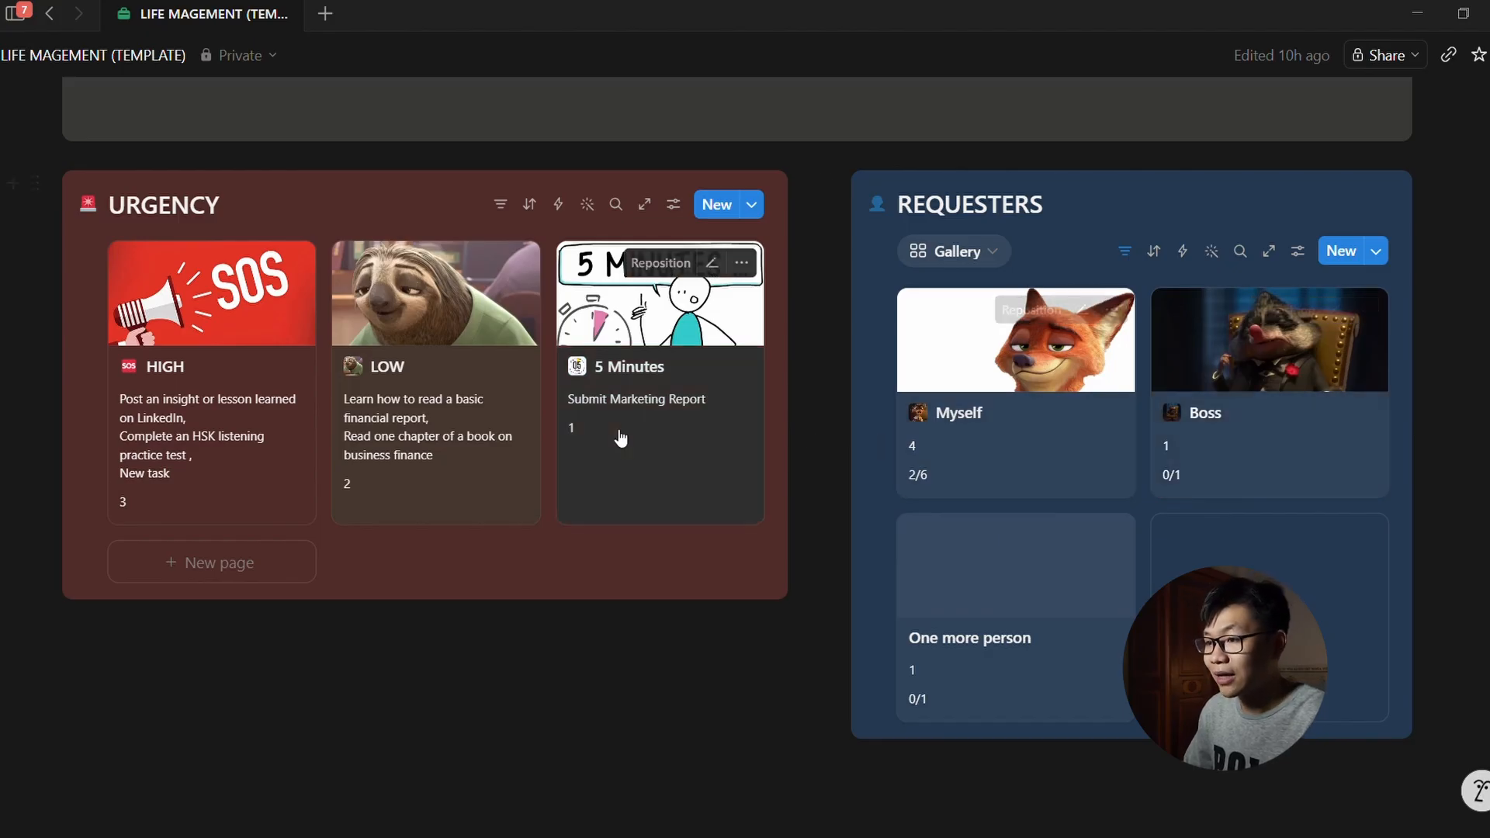
Step: Inspect the task linked to the 5 Minutes urgency card and preview its page
{"action": "left_click", "coordinate": [662, 398]}
{"action": "left_click", "coordinate": [732, 370]}
{"action": "left_click", "coordinate": [731, 369]}
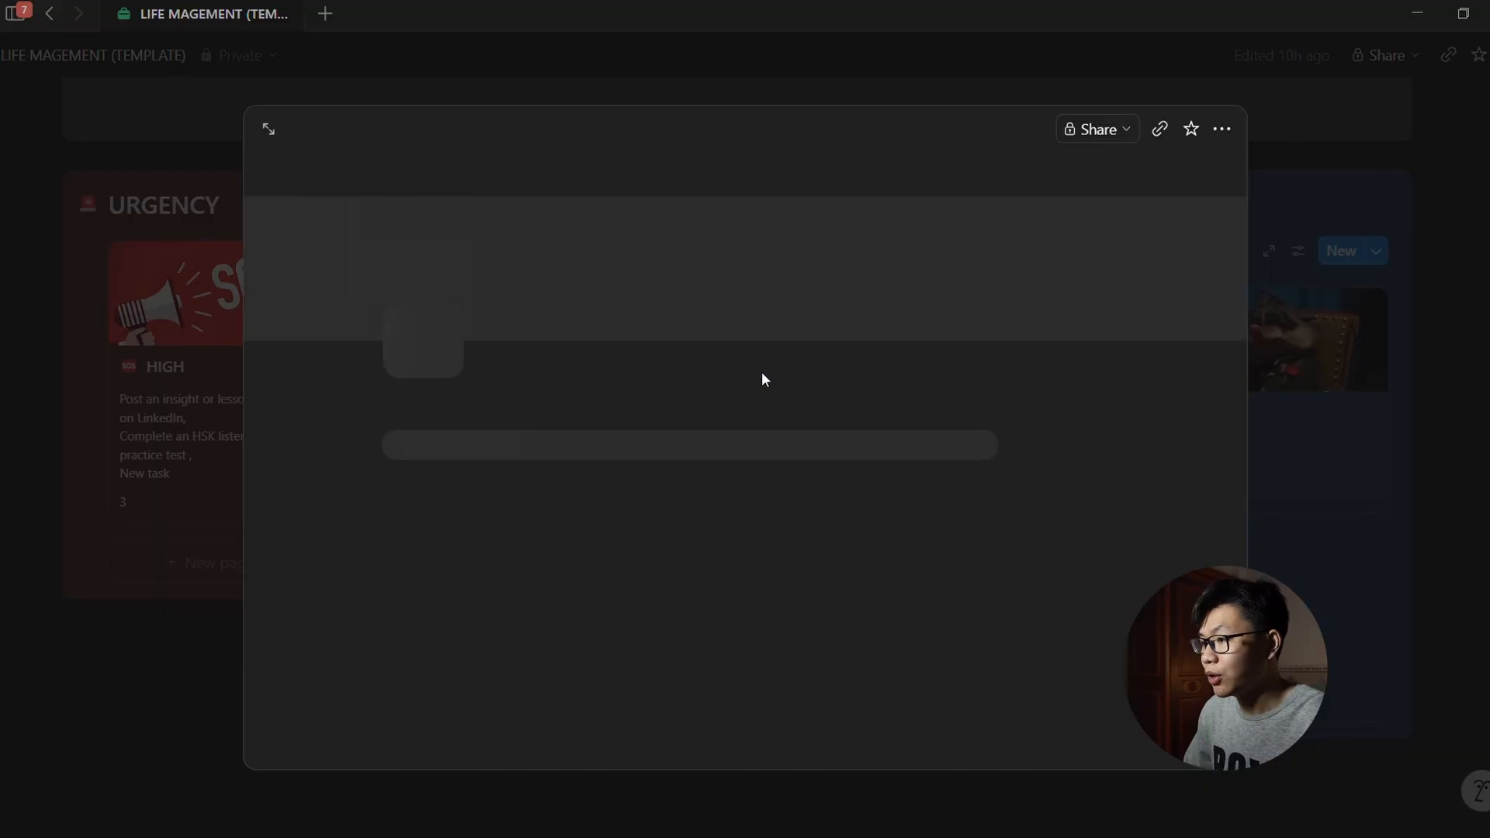
{"action": "left_click", "coordinate": [1335, 427]}
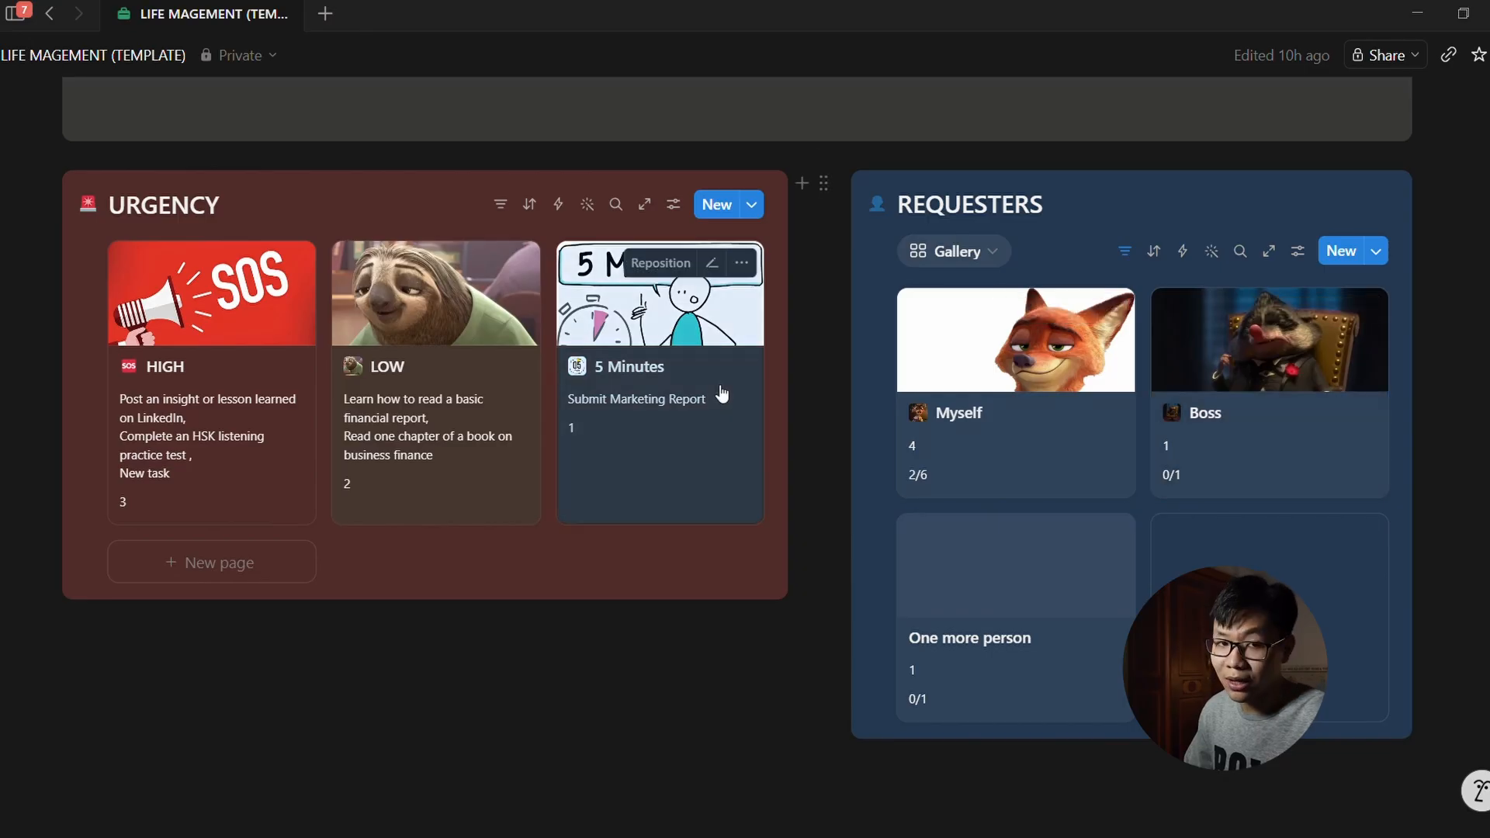
Step: Reopen the 5 Minutes page to confirm it has 0 tasks, then review the Requesters gallery
{"action": "scroll", "coordinate": [718, 393], "scroll_direction": "up", "scroll_amount": 8}
{"action": "scroll", "coordinate": [685, 261], "scroll_direction": "up", "scroll_amount": 1}
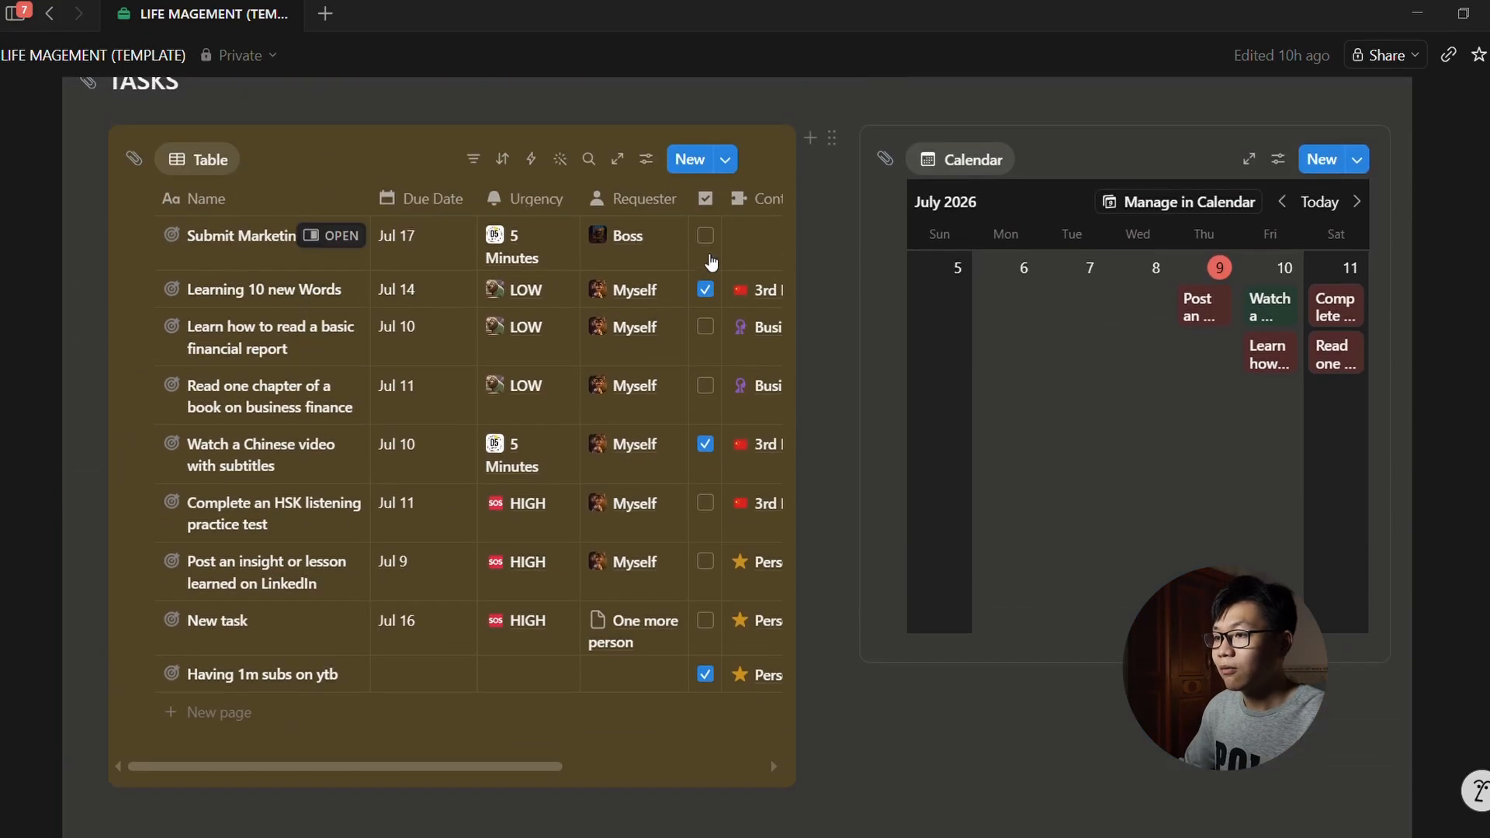
{"action": "scroll", "coordinate": [802, 279], "scroll_direction": "down", "scroll_amount": 7}
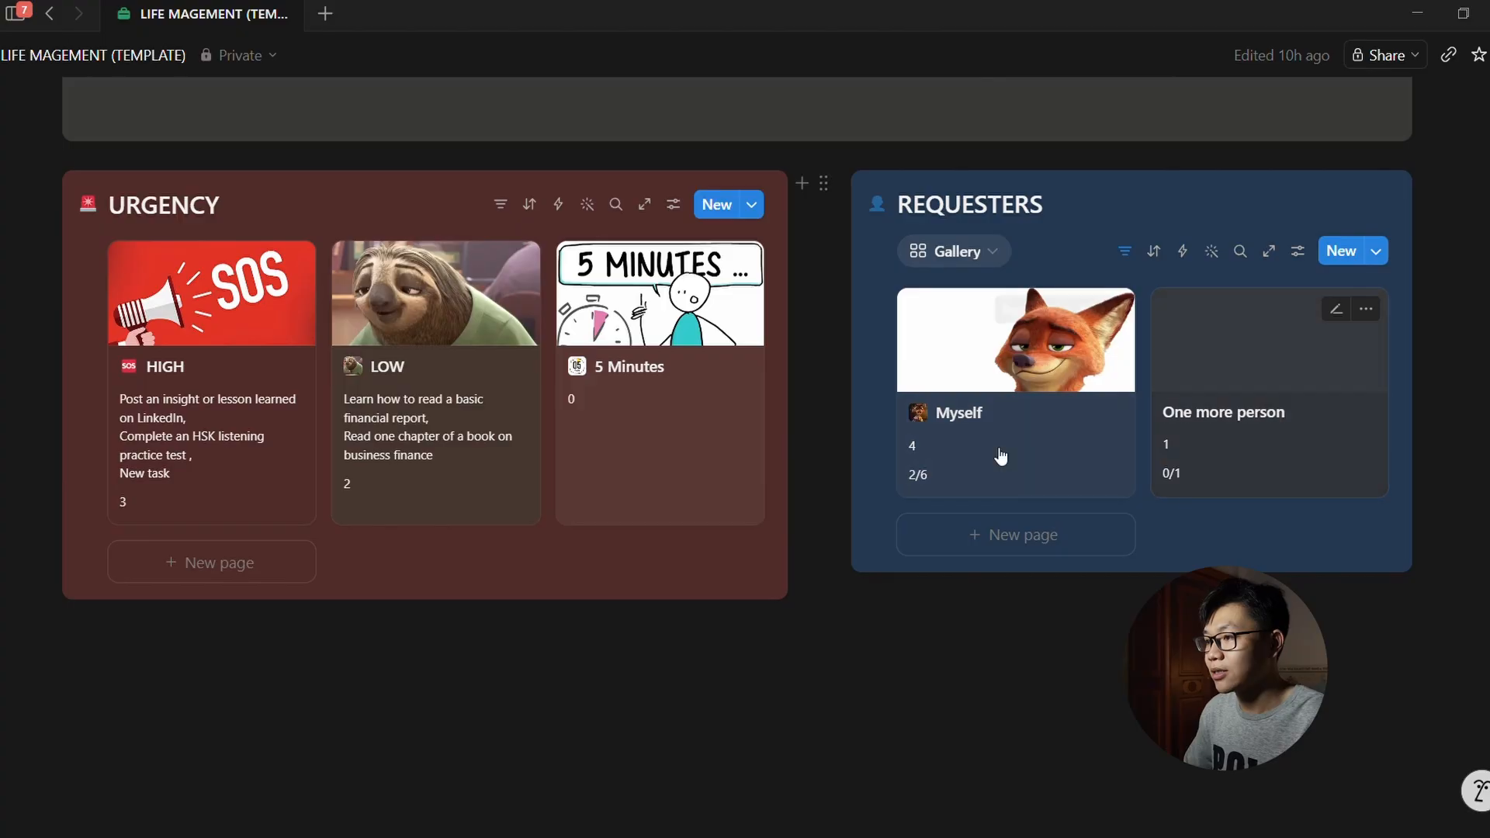
{"action": "left_click", "coordinate": [675, 409]}
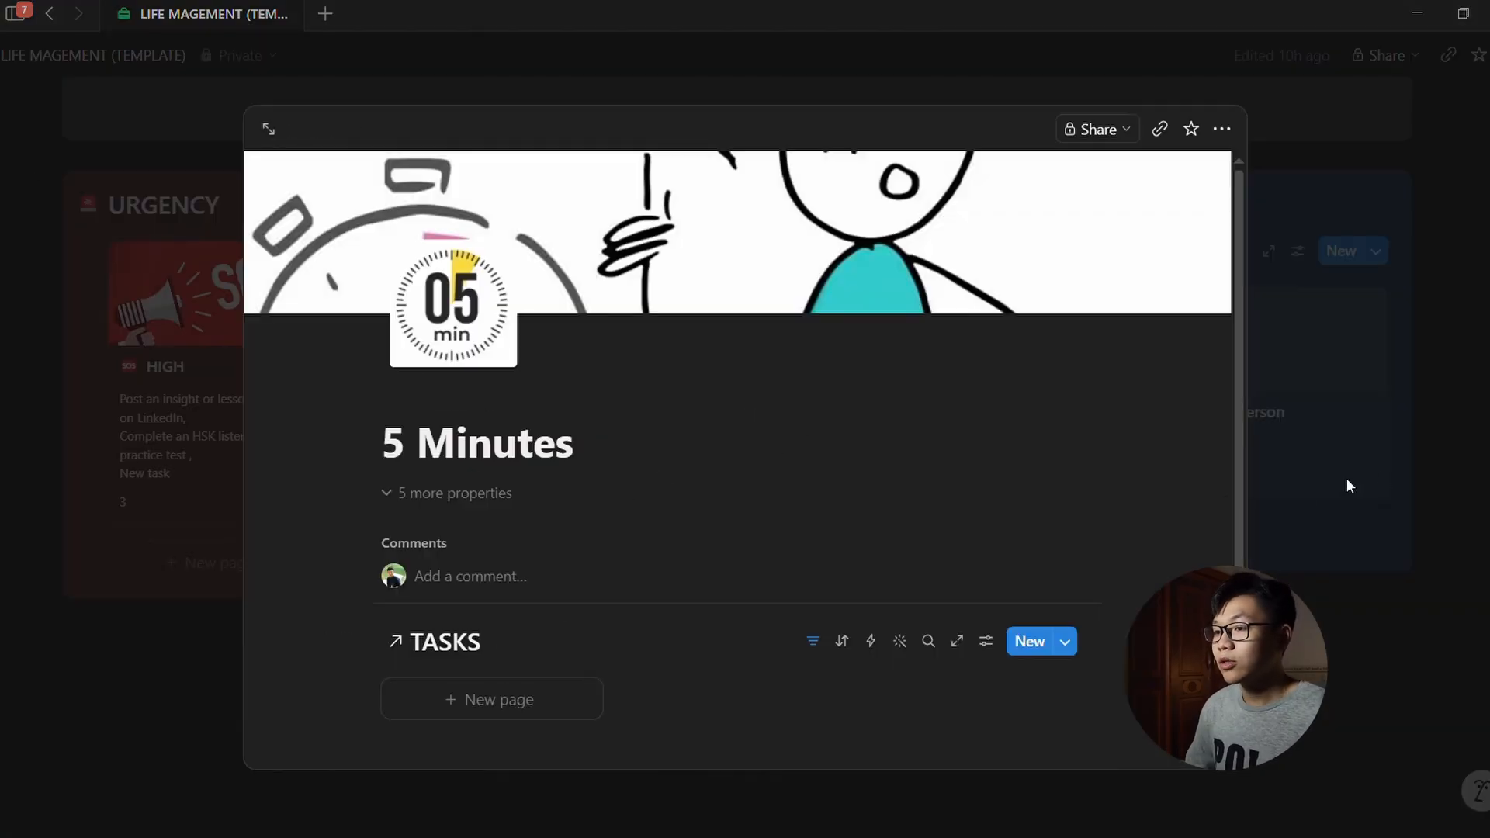
{"action": "left_click", "coordinate": [1271, 459]}
{"action": "scroll", "coordinate": [1271, 458], "scroll_direction": "up", "scroll_amount": 1}
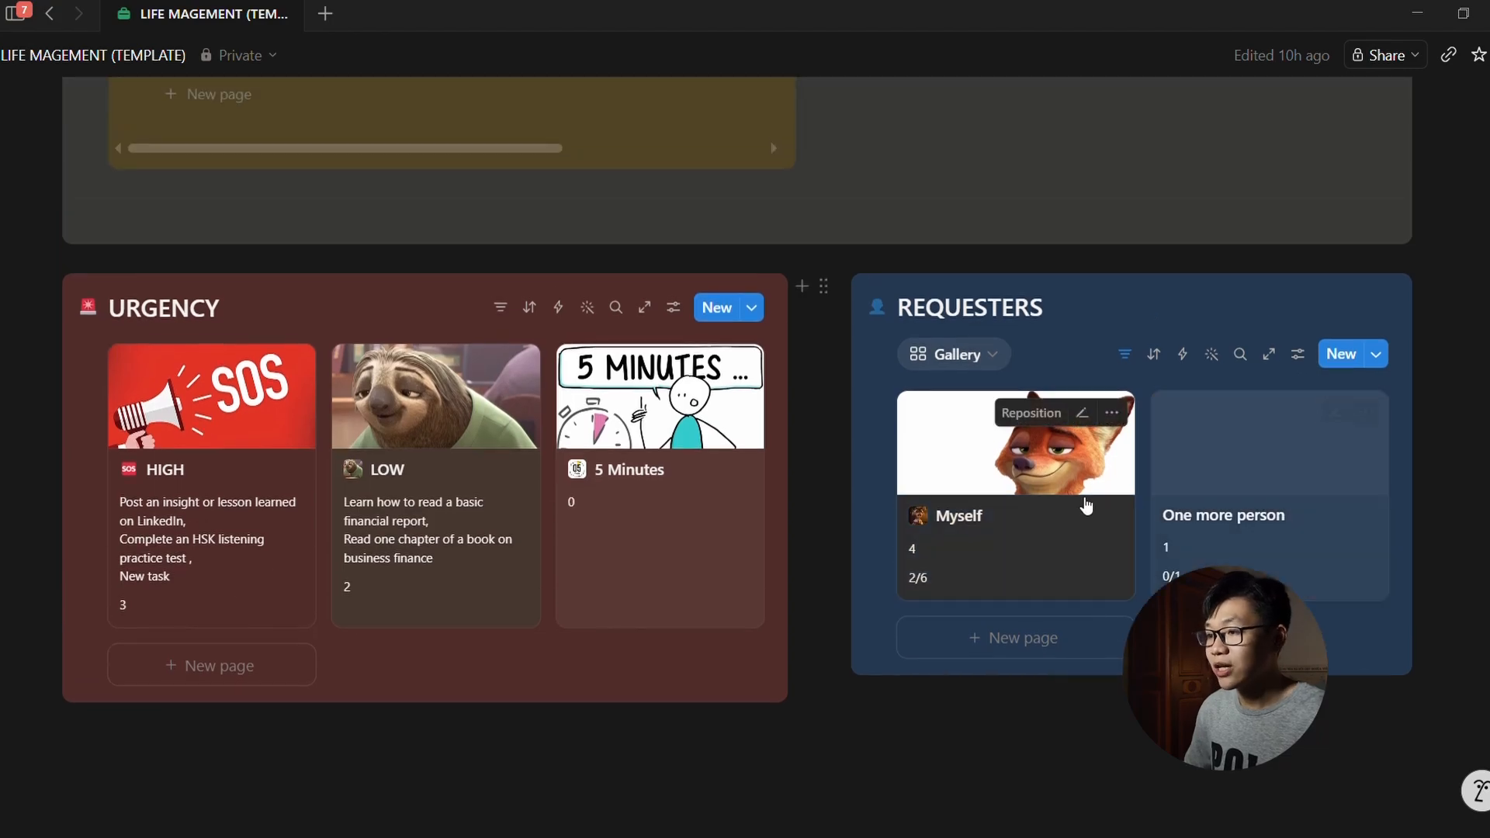
Step: On the Myself requester page, upload the pasted SOS image as the page icon and save
{"action": "left_click", "coordinate": [1070, 481]}
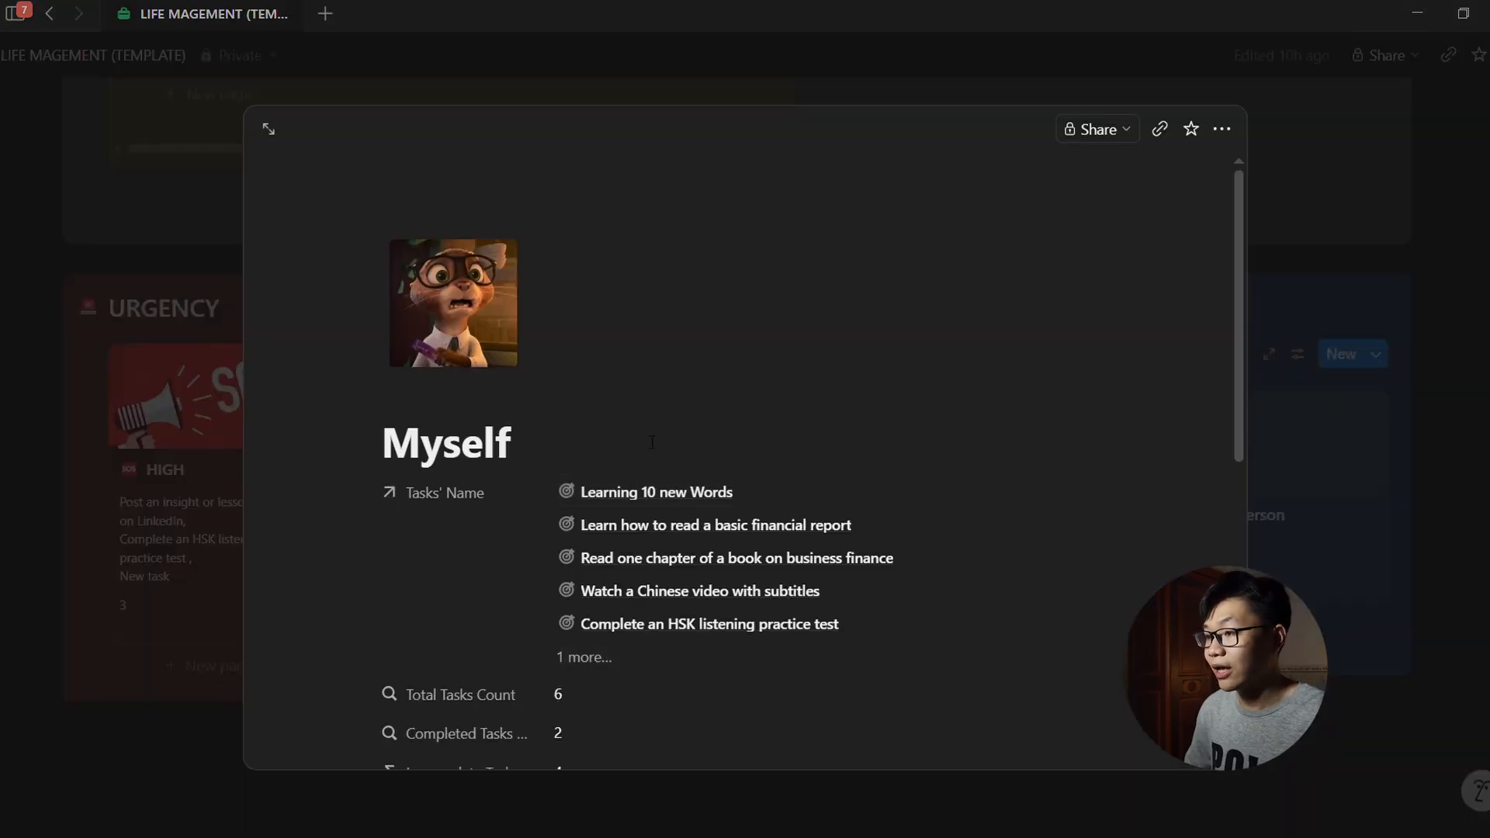
{"action": "left_click", "coordinate": [481, 348]}
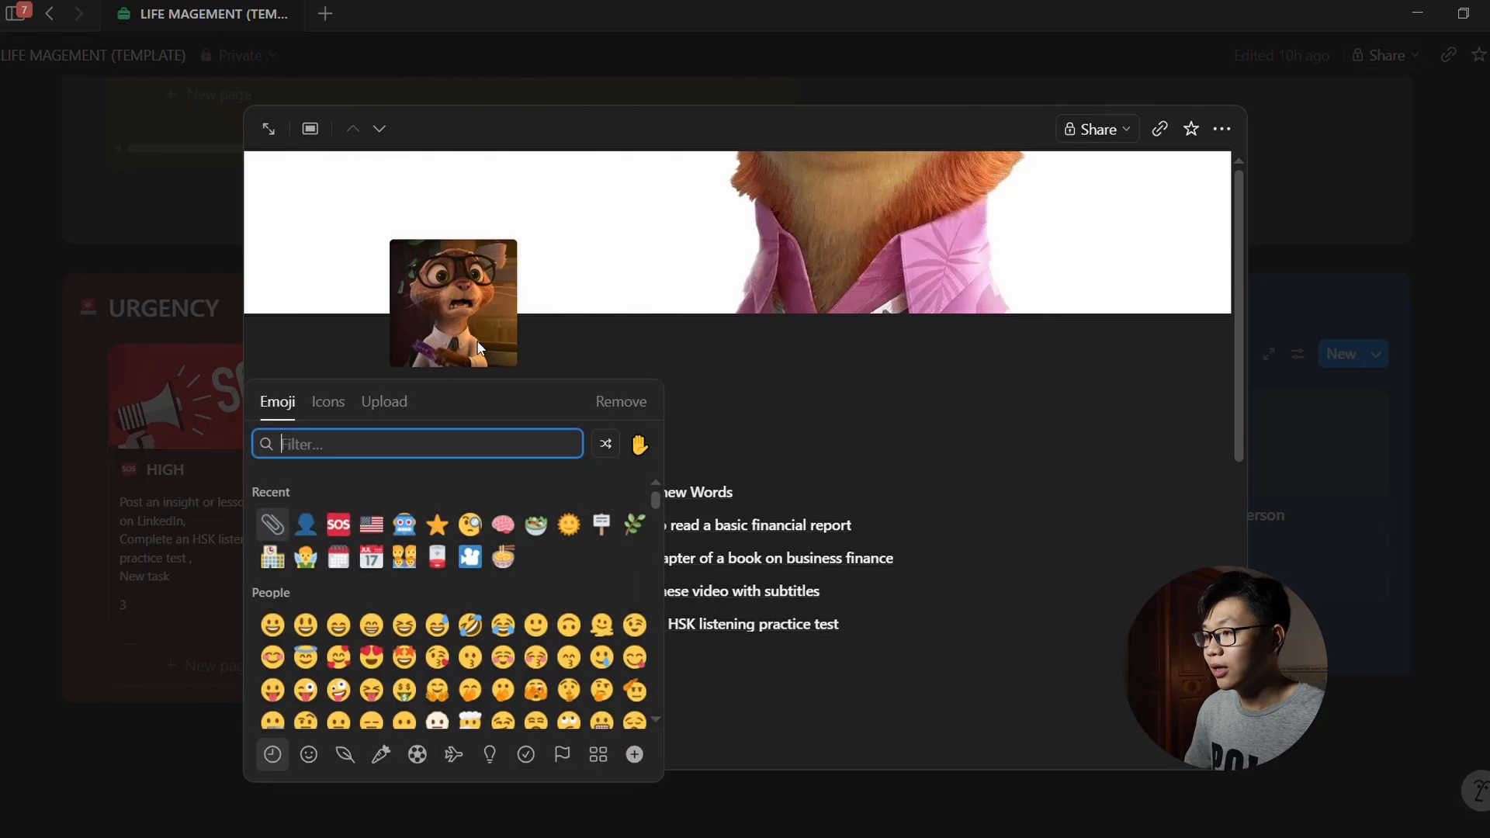
{"action": "left_click", "coordinate": [384, 401]}
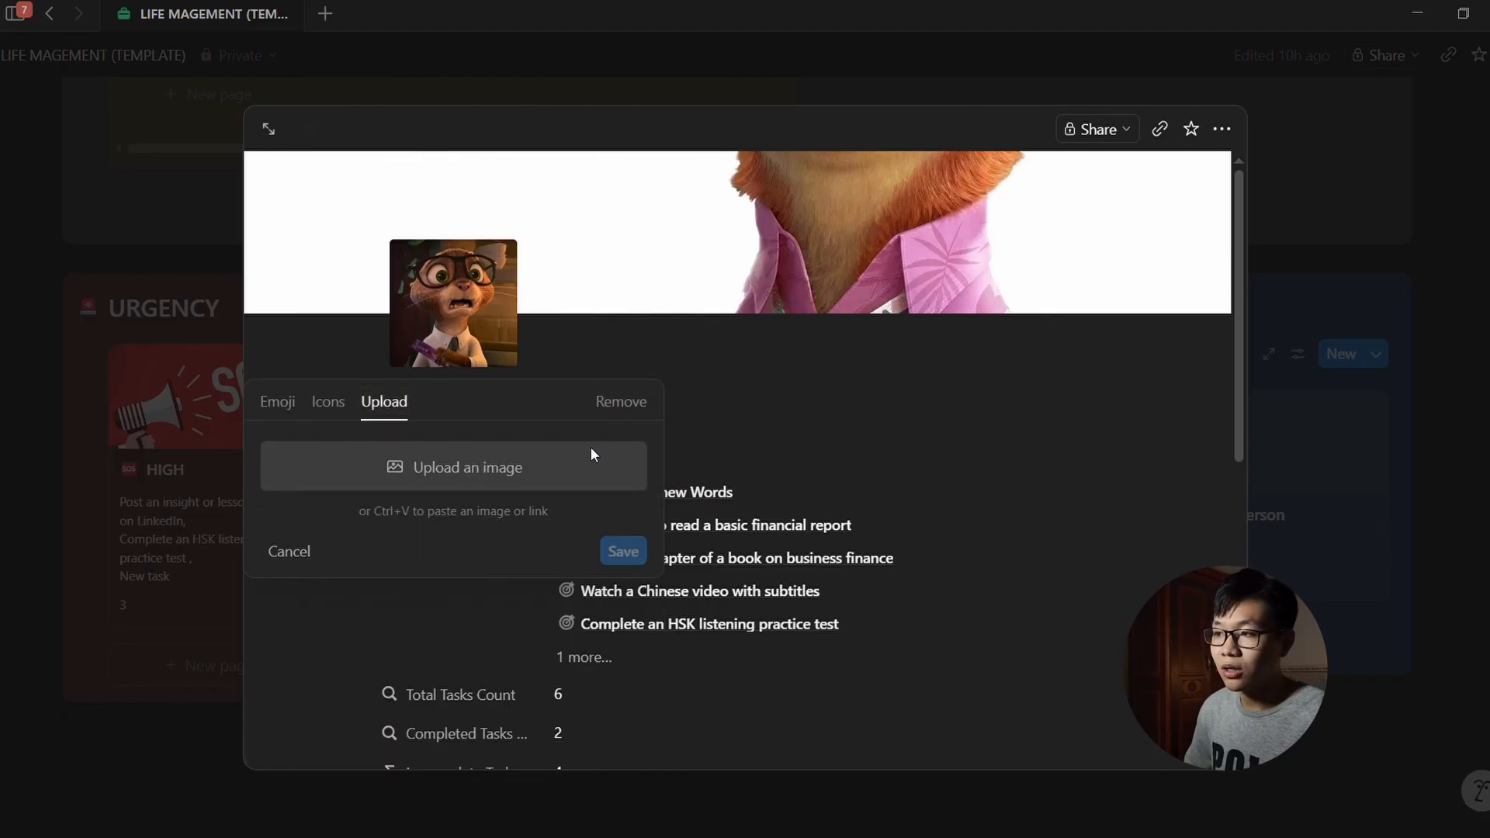
{"action": "key", "text": "ctrl+v"}
{"action": "left_click", "coordinate": [643, 652]}
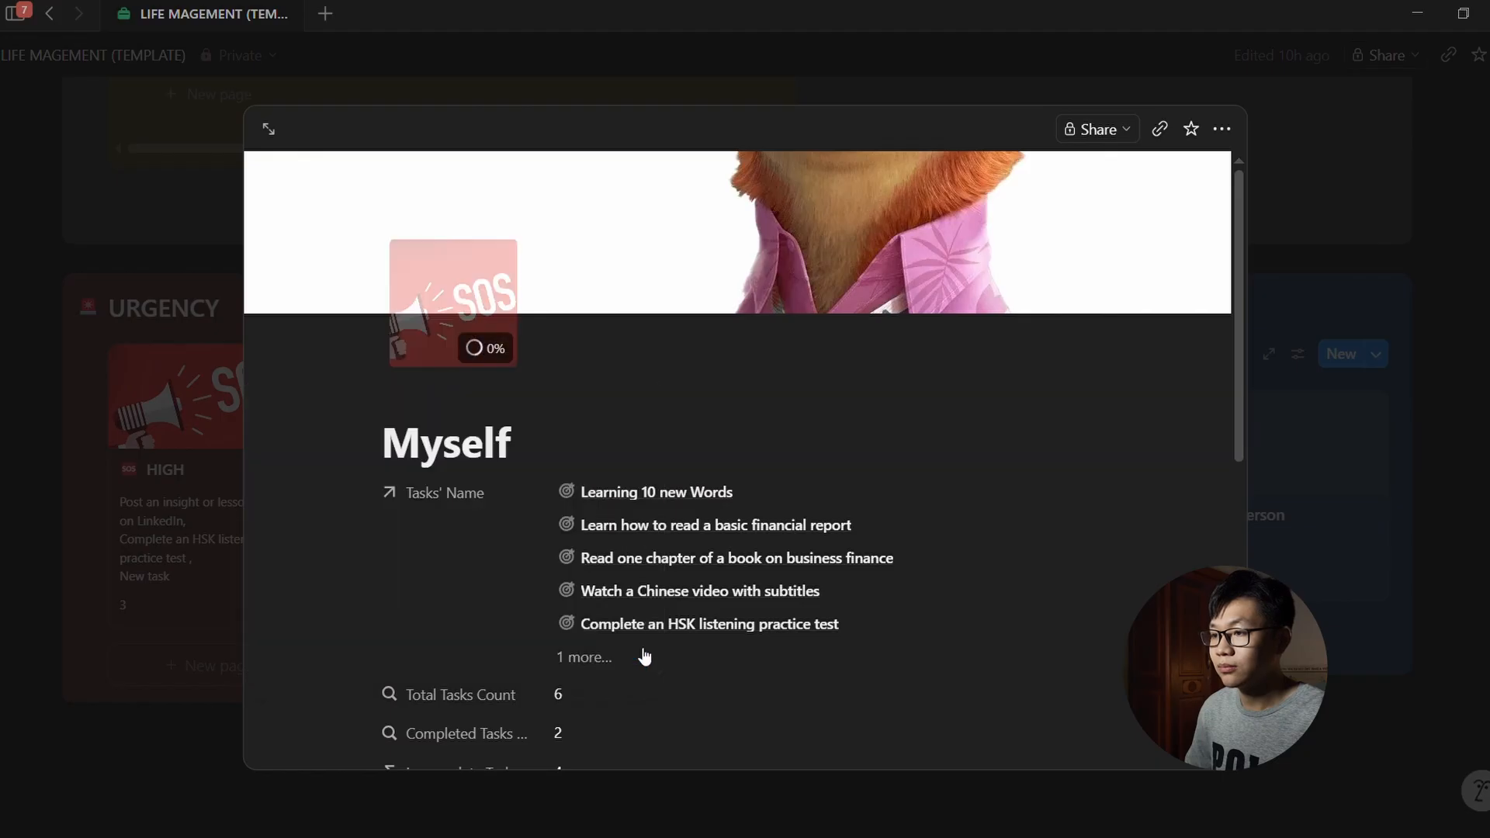